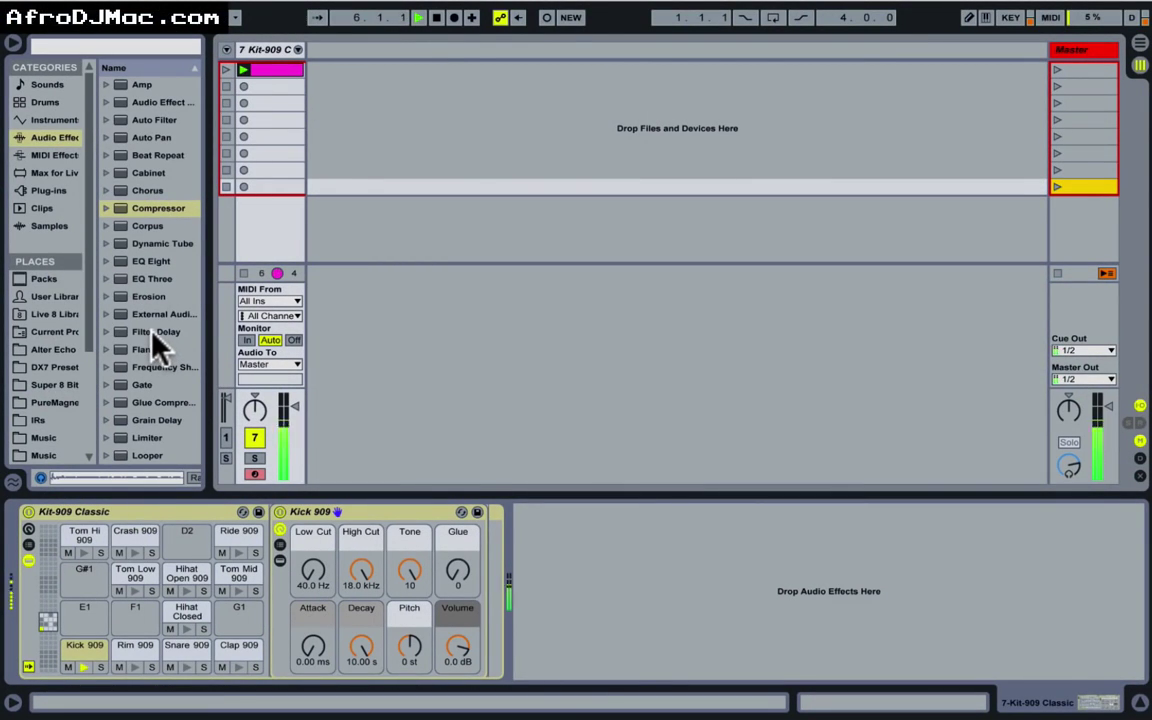
Step: Add a Filter Delay after Kick 909, disable its L+R band, and raise the L/R filters to 10.5 and 12.0 kHz
drag(152, 333, 621, 578)
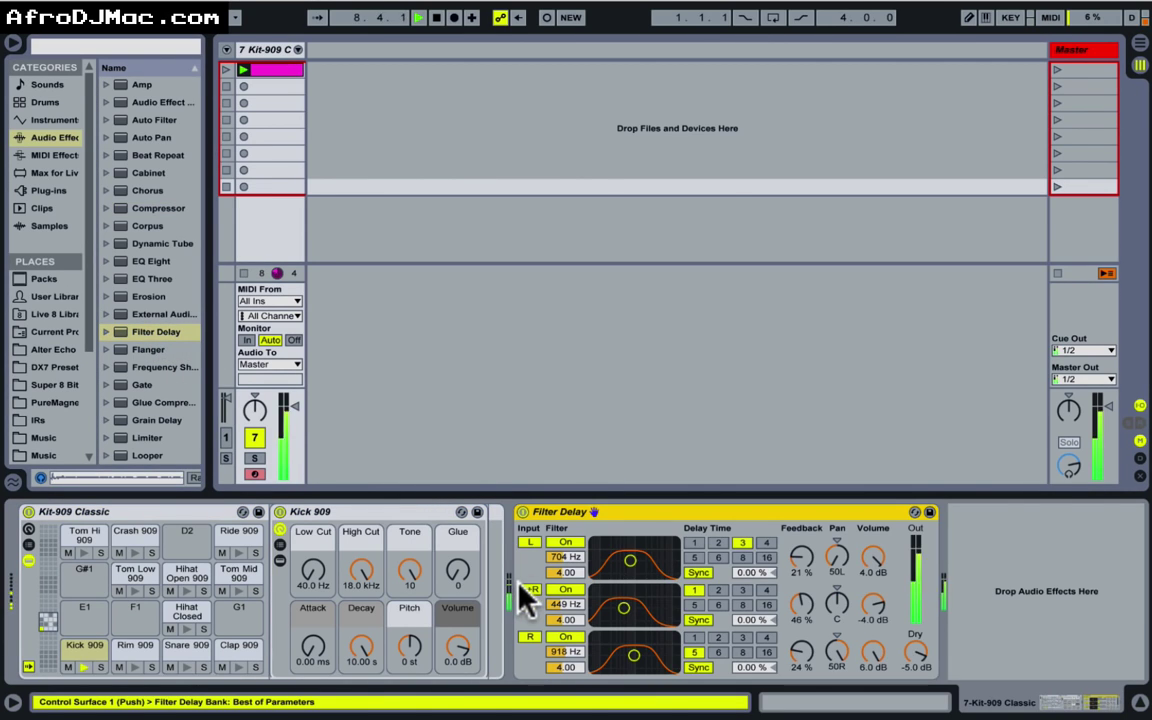
click(530, 590)
drag(632, 563, 655, 561)
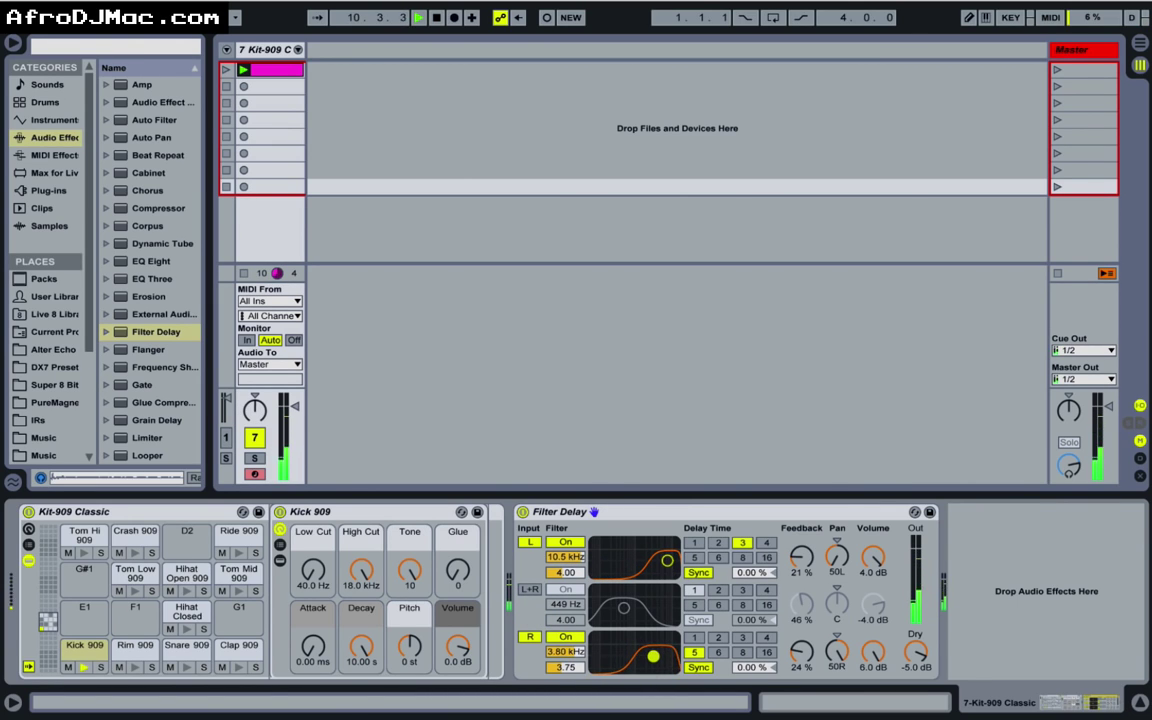
drag(633, 655, 669, 657)
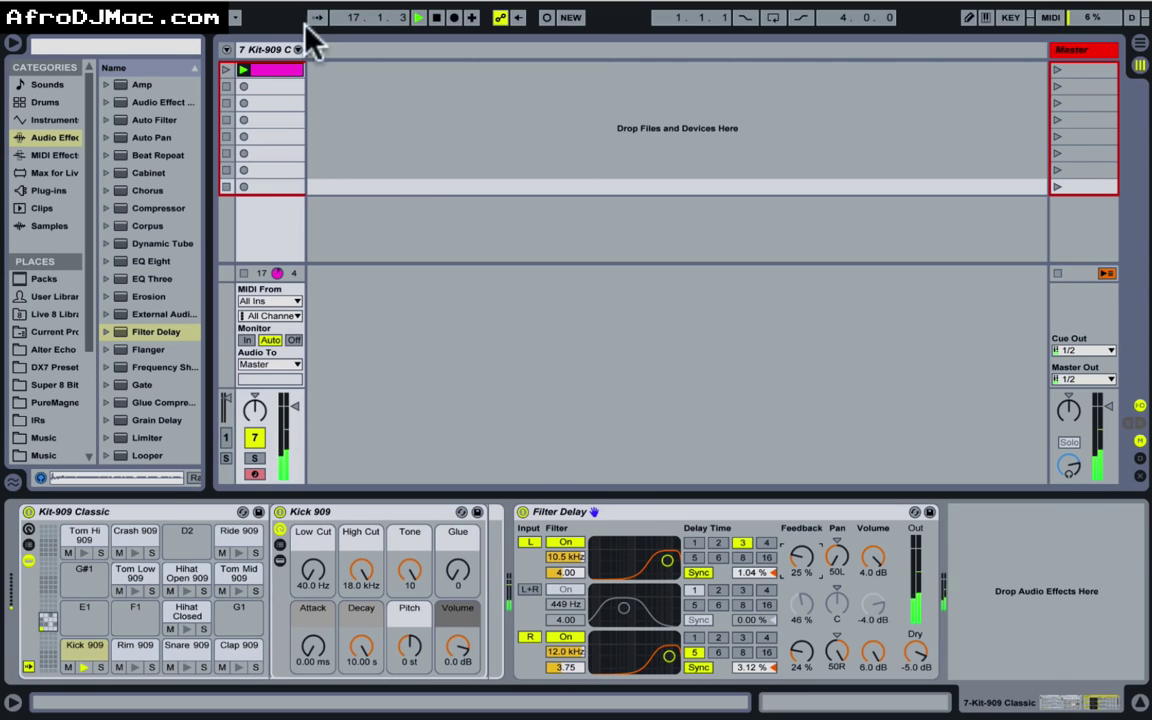
Step: Add a new 8 Audio track and move the Filter Delay onto it
click(274, 55)
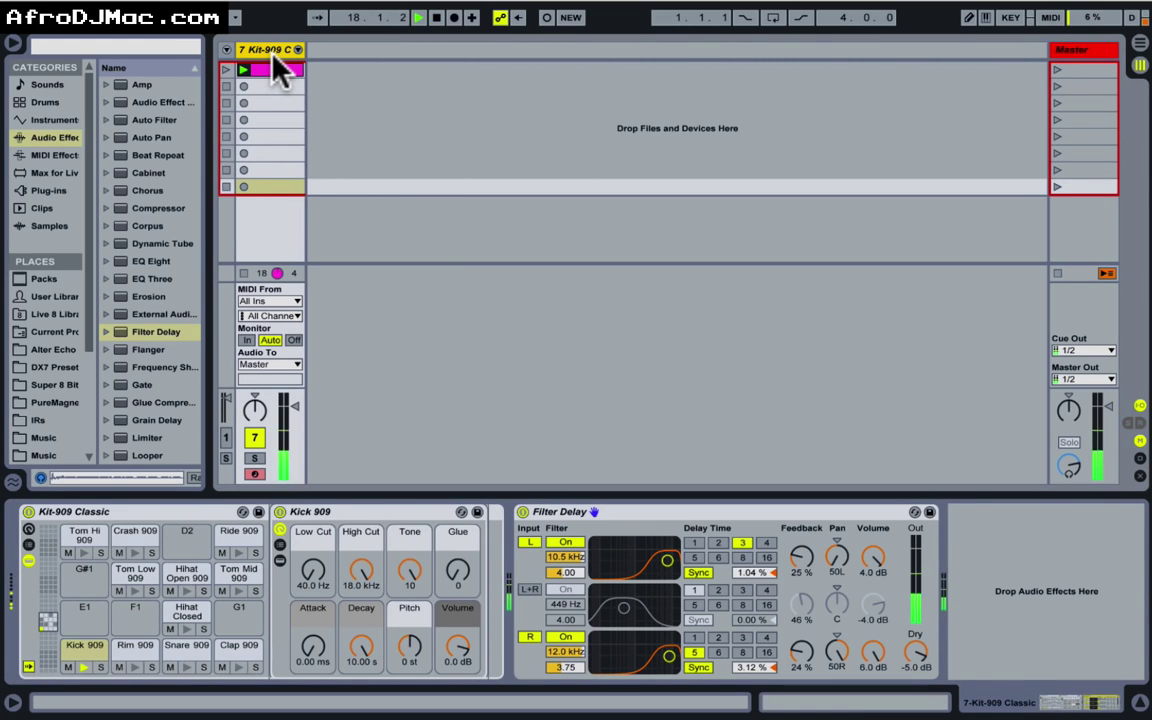
key(super+t)
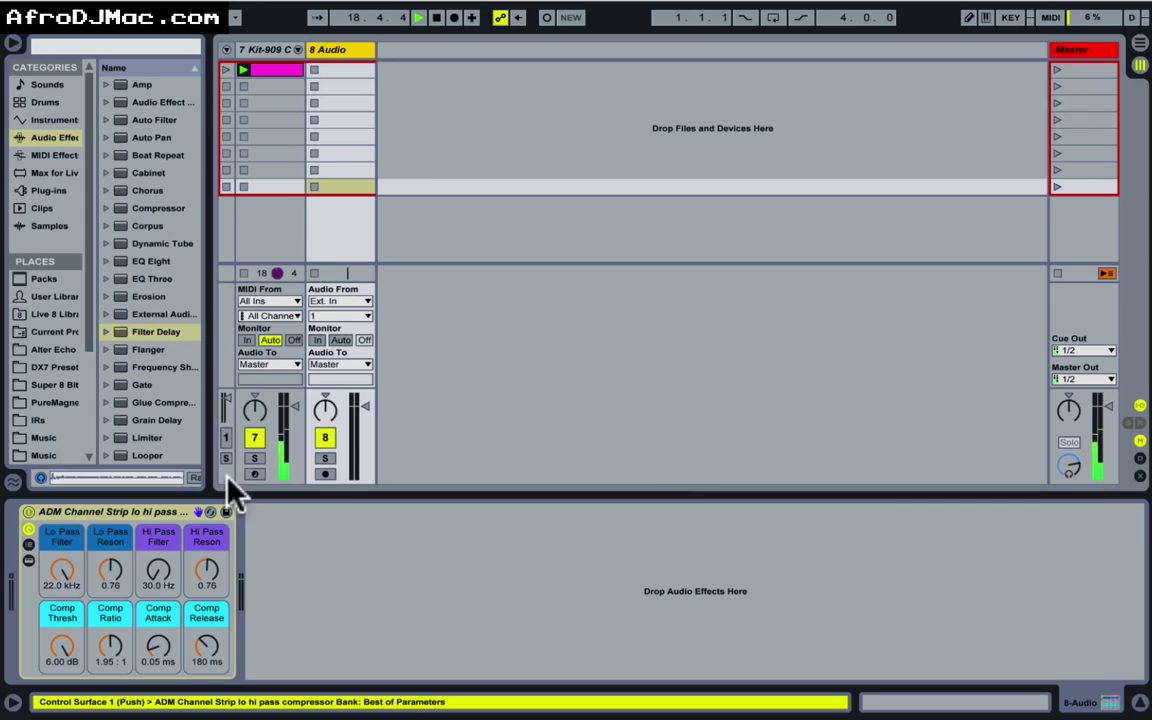
click(248, 50)
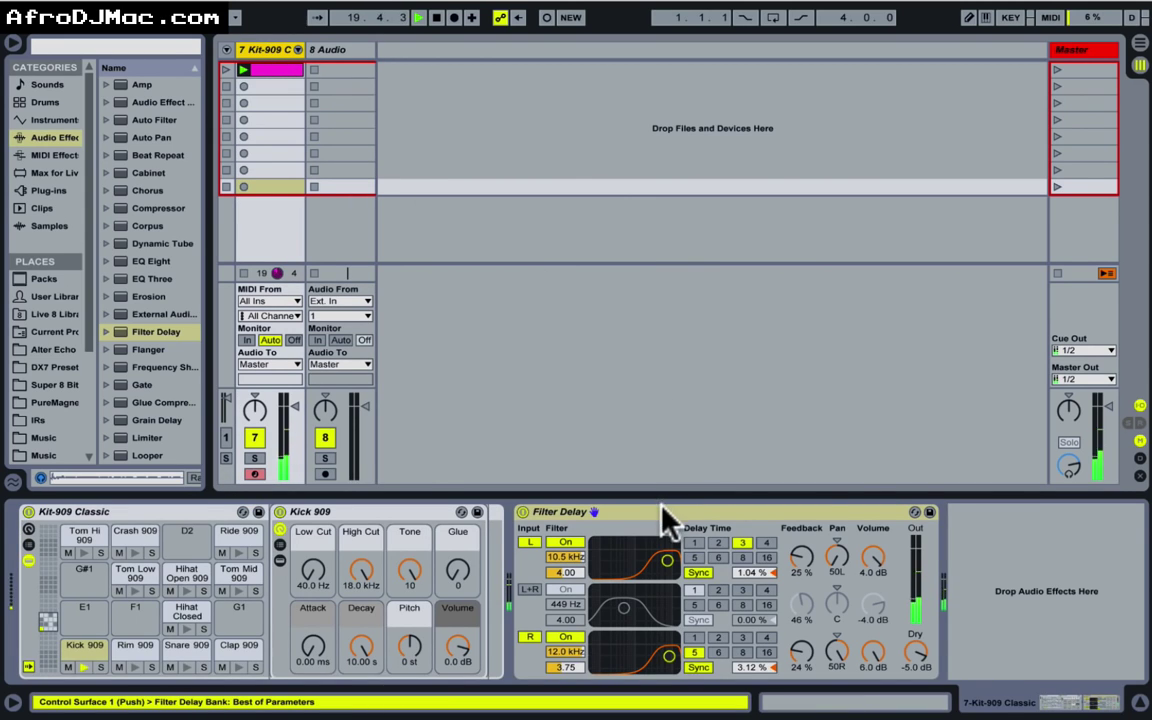
drag(668, 520, 342, 188)
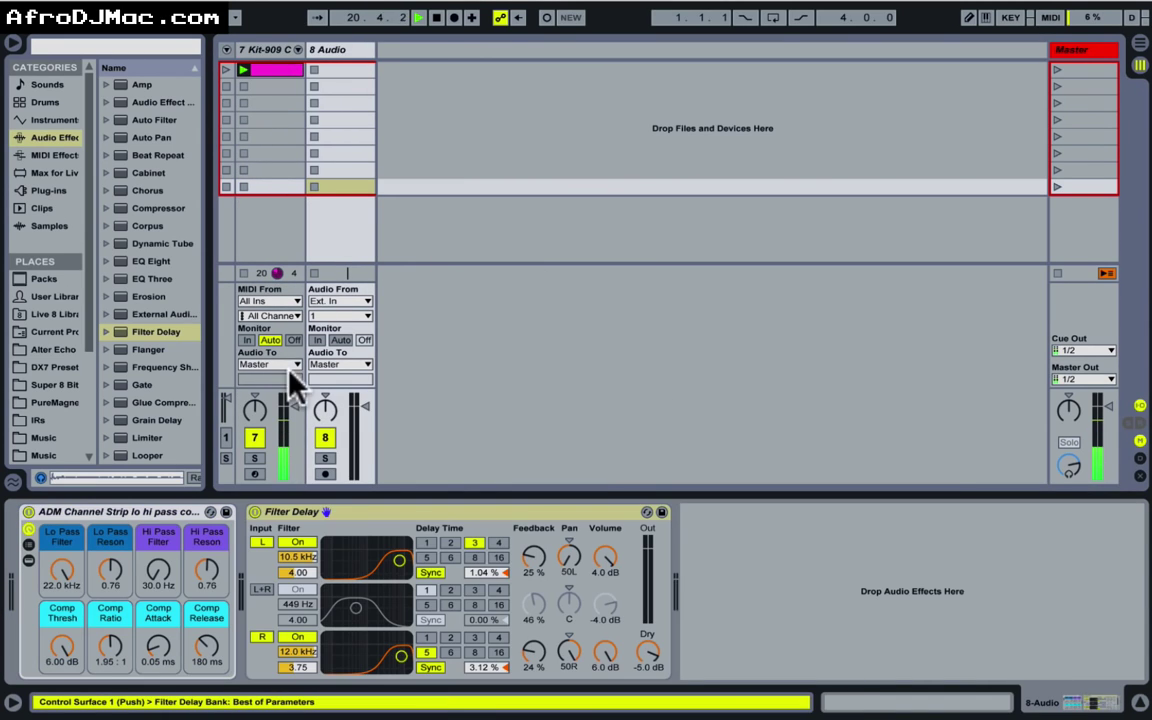
Step: Feed track 8 from 7-Kit-909 Classic post mixer, set monitoring to In, and lower its volume
click(332, 301)
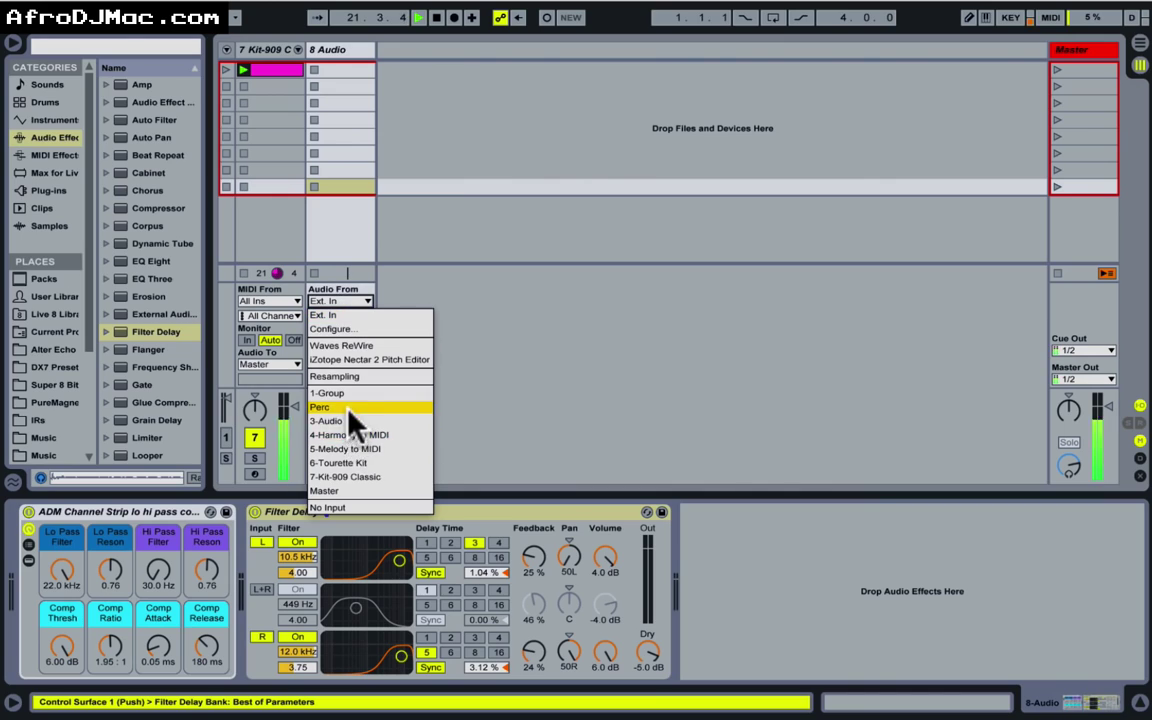
key(Escape)
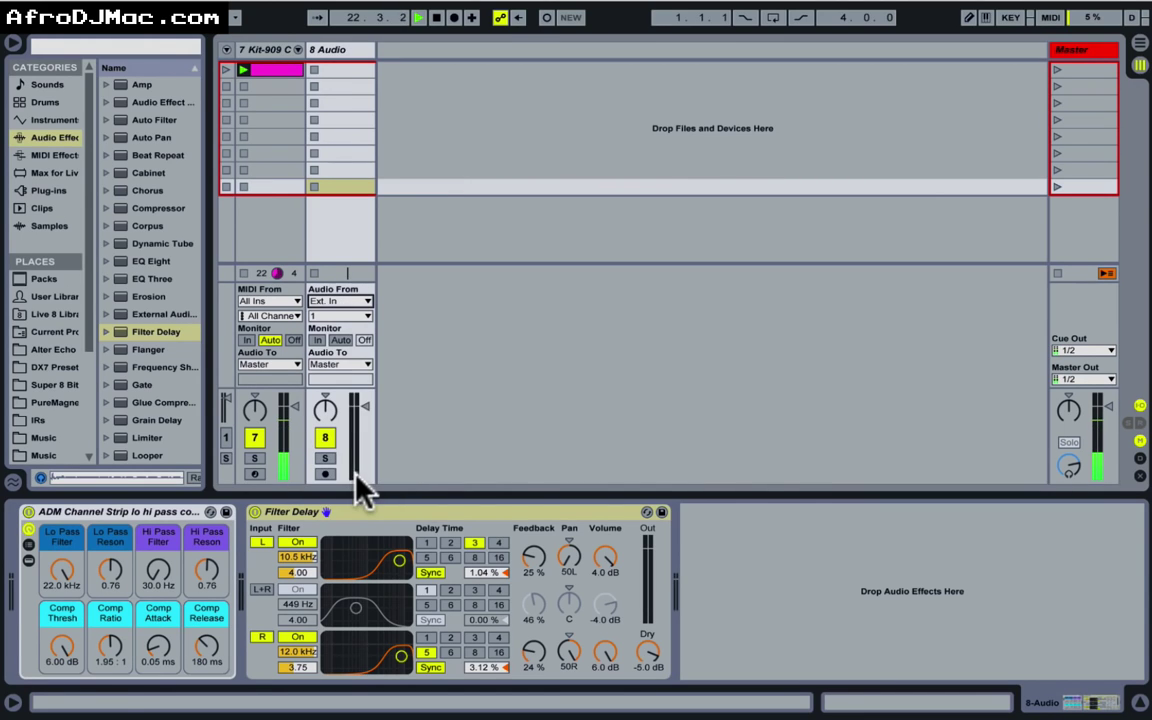
click(317, 340)
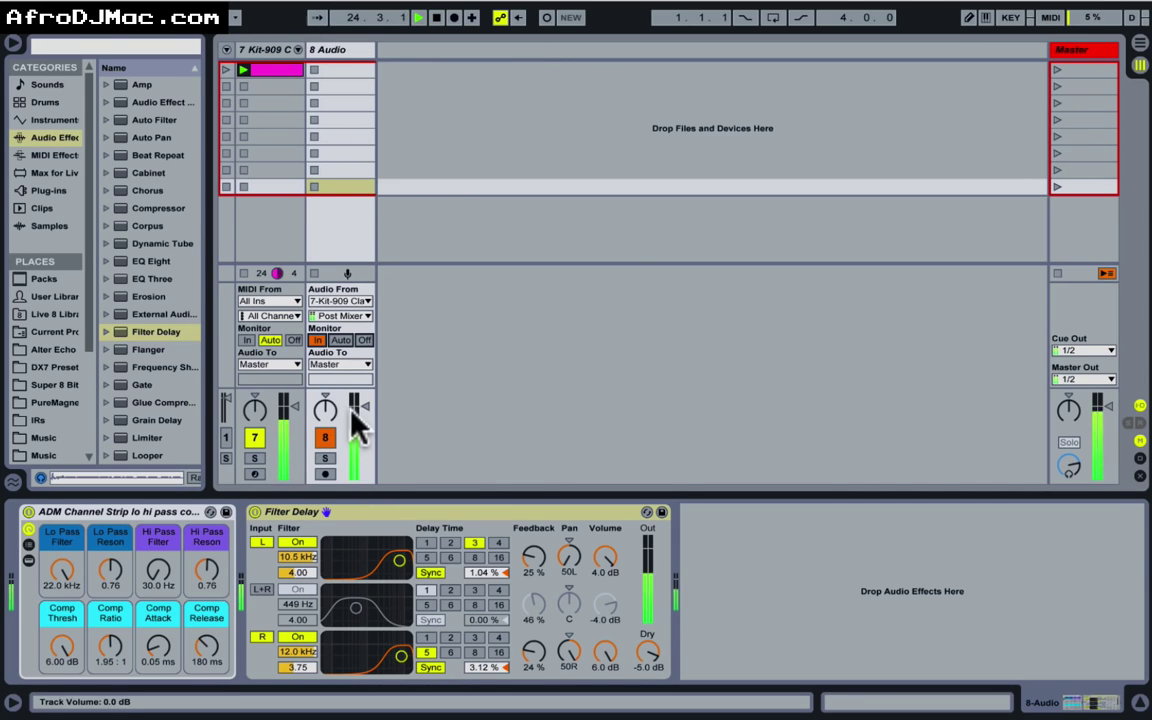
click(325, 437)
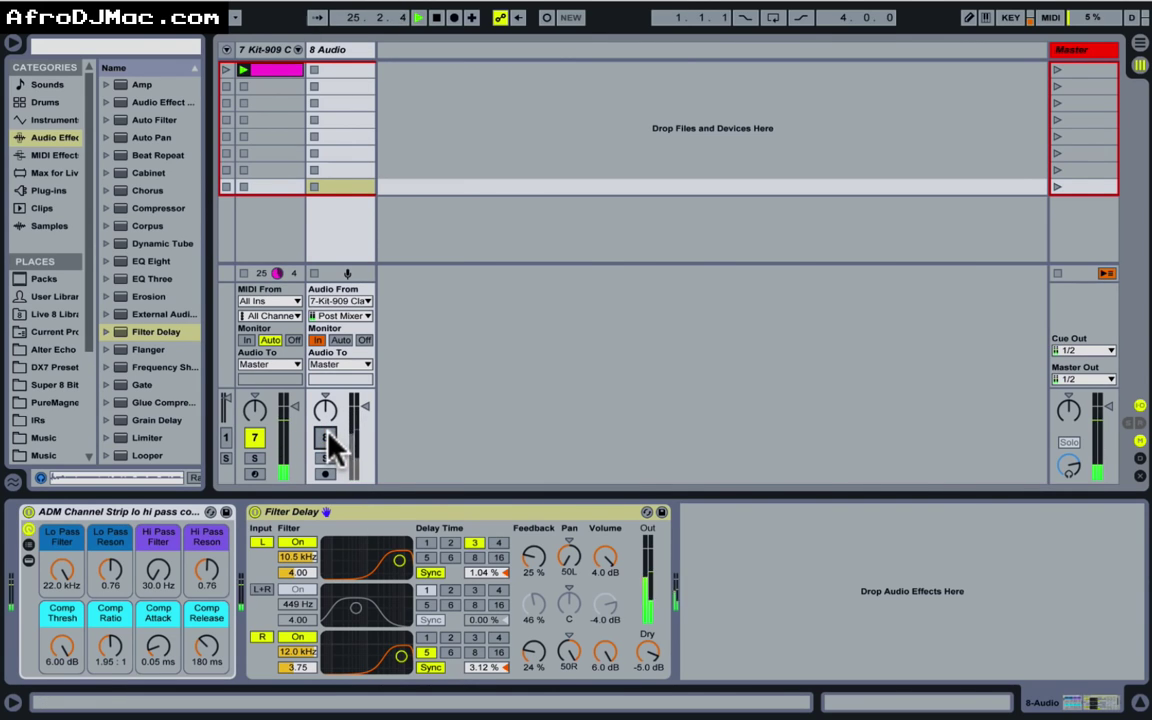
click(326, 438)
drag(365, 408, 365, 428)
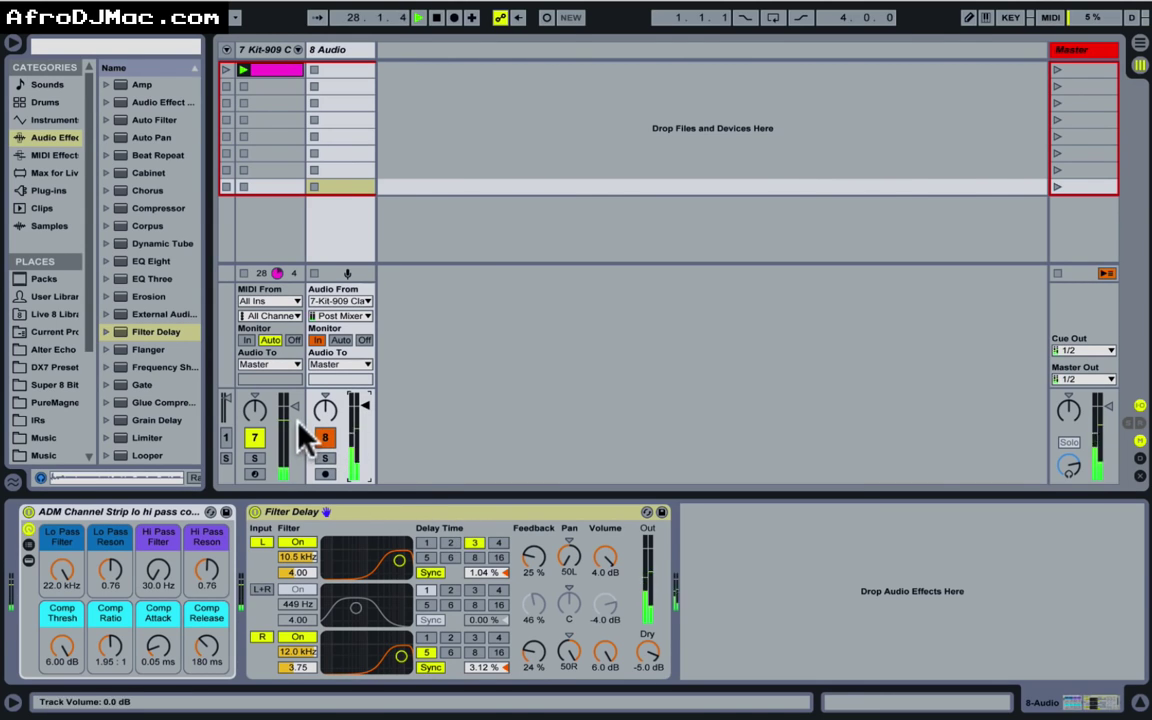
click(338, 54)
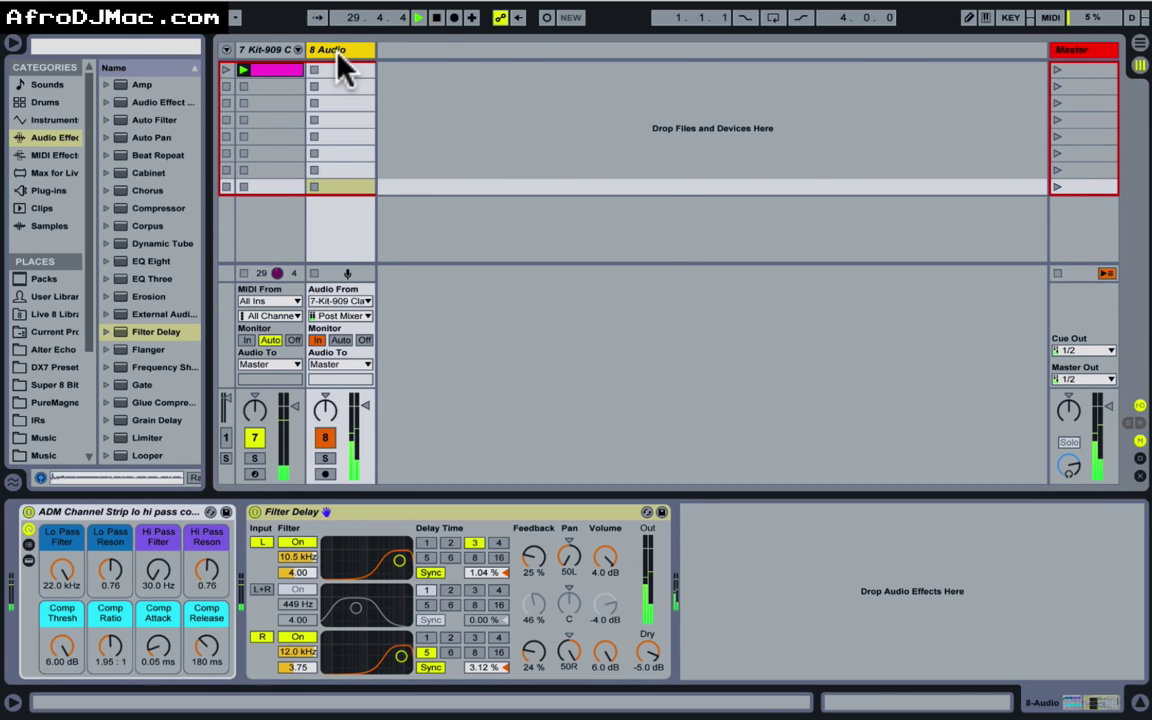
Step: Add audio track 9 fed from 8-Audio, arm it, and record a clip into its first slot
key(super+t)
click(432, 301)
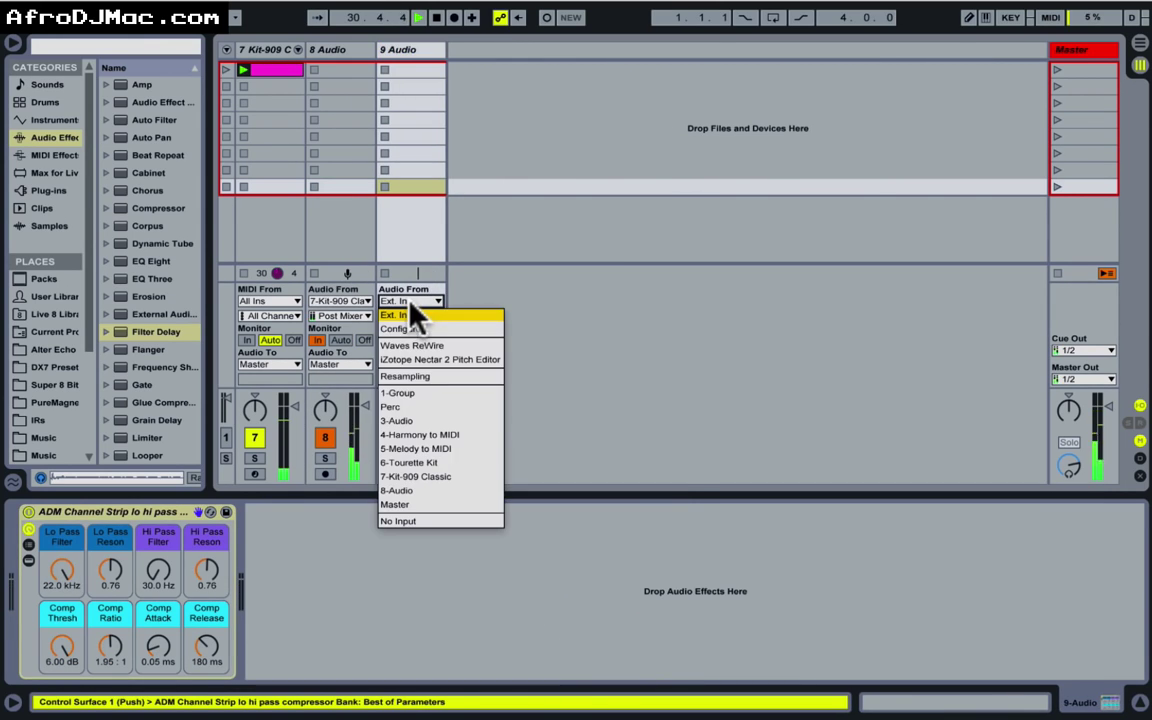
click(430, 497)
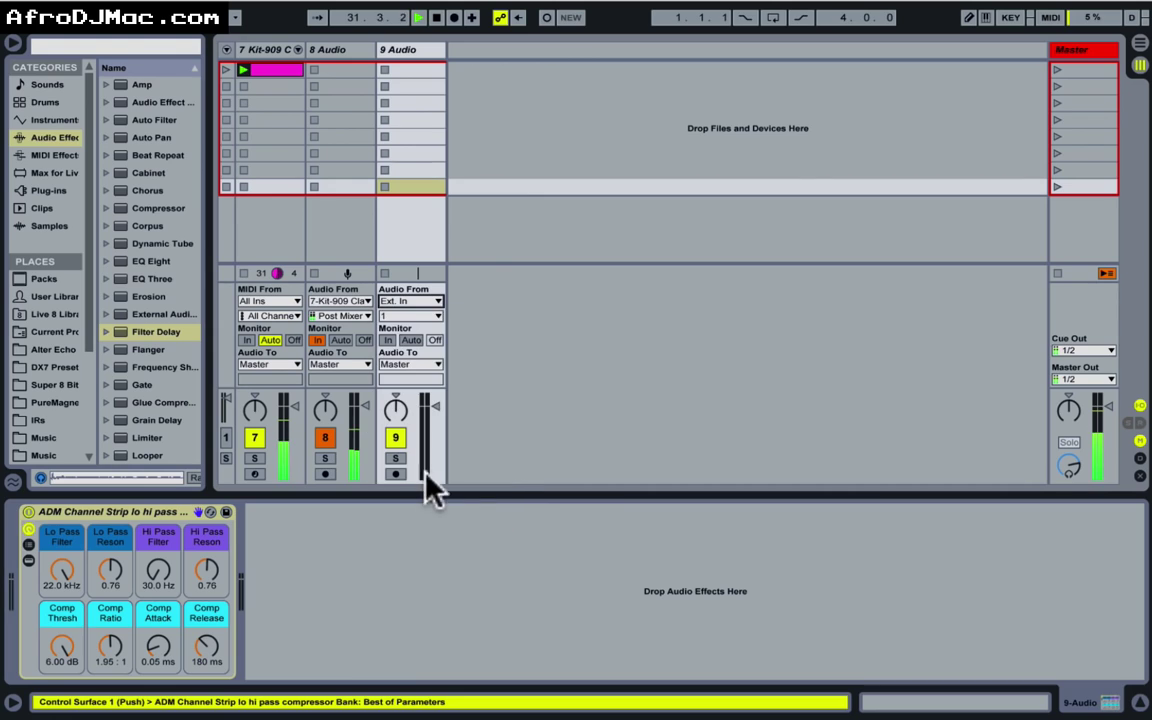
click(358, 52)
click(404, 49)
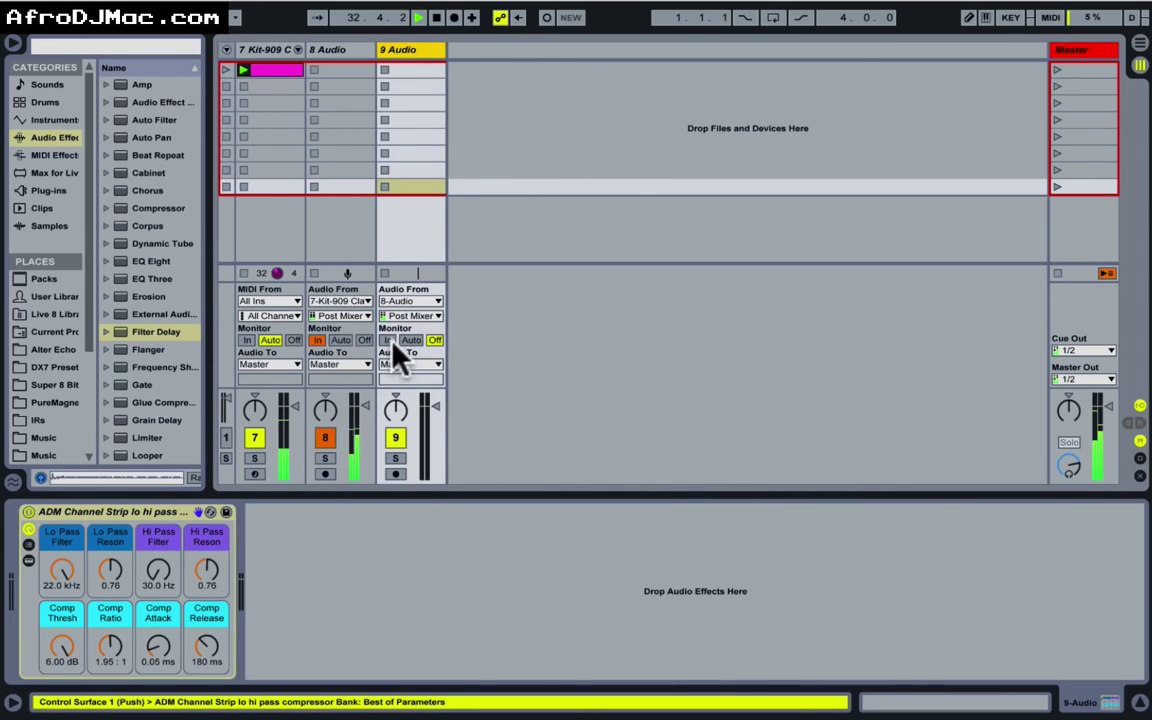
click(395, 473)
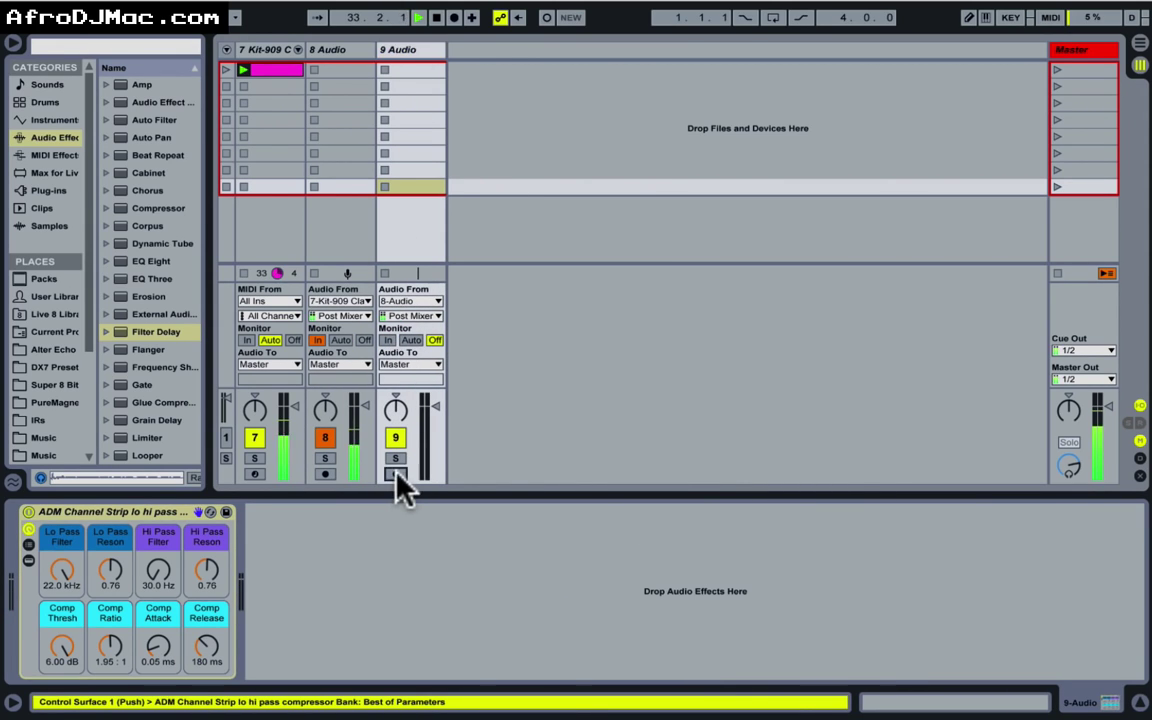
click(417, 70)
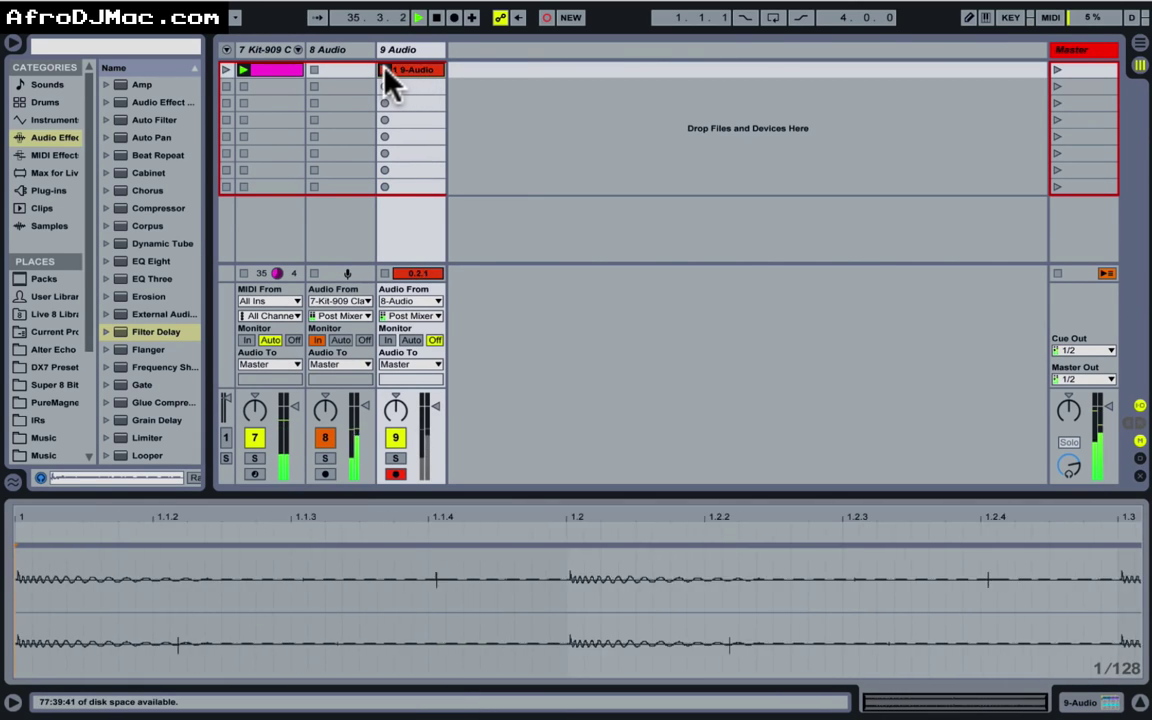
Step: Deactivate and delete the original 8 Audio effect track
click(326, 437)
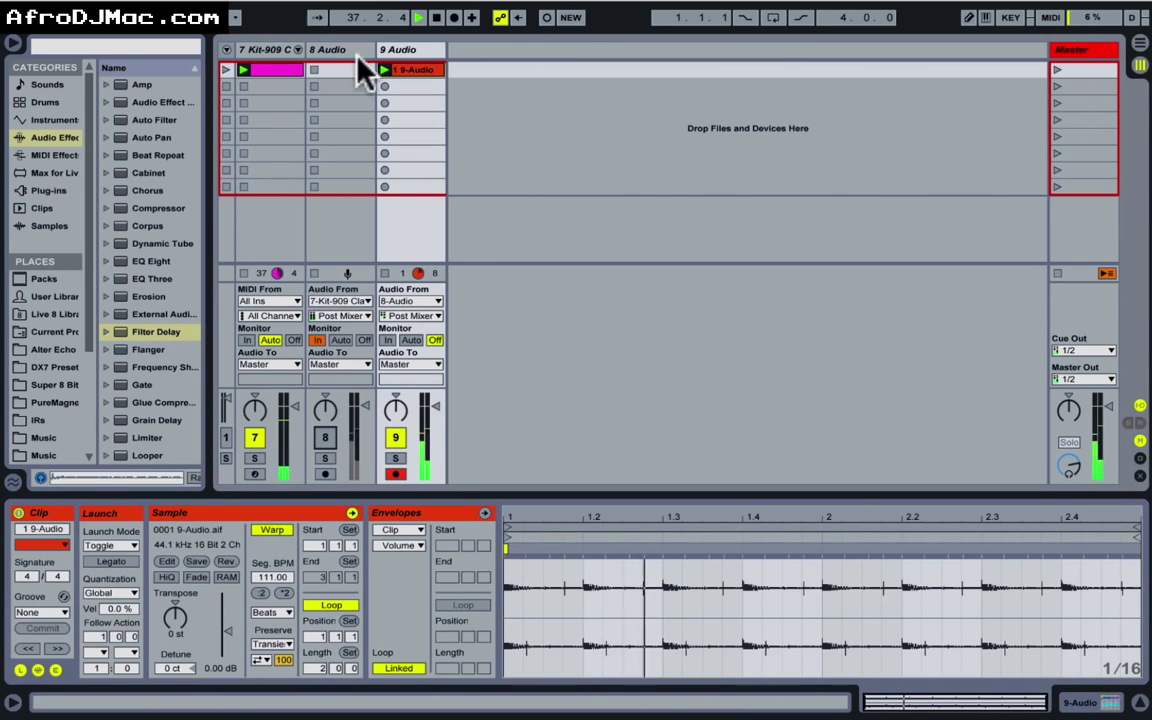
click(340, 52)
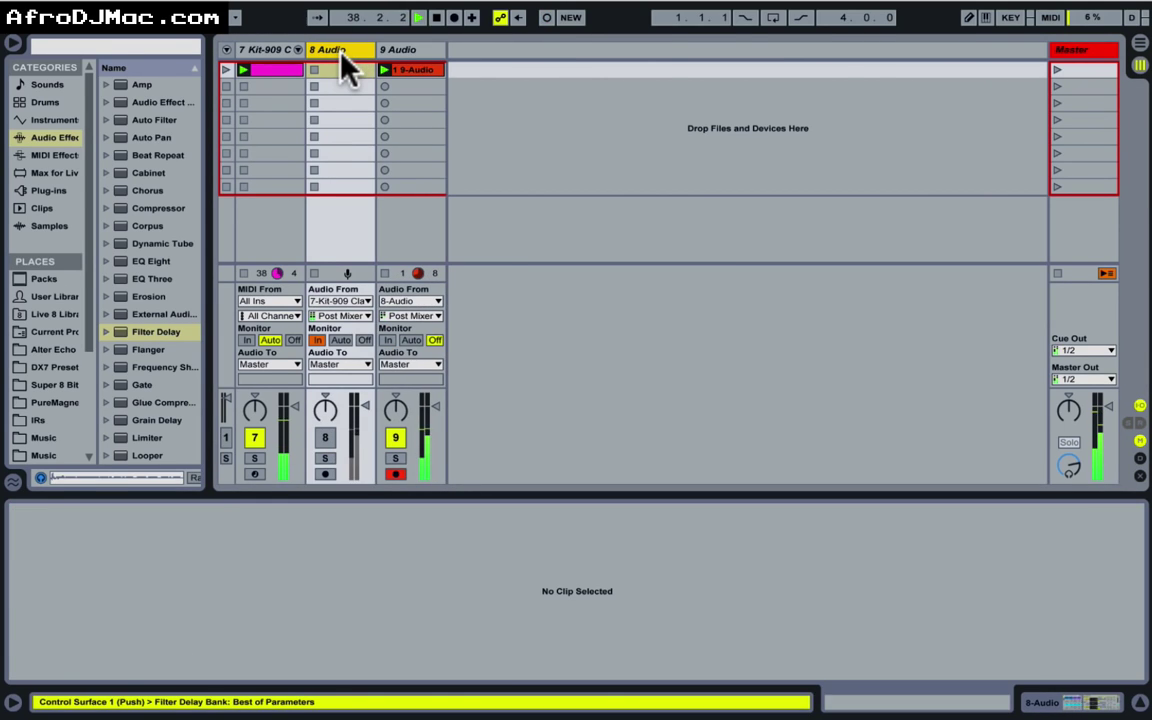
key(Delete)
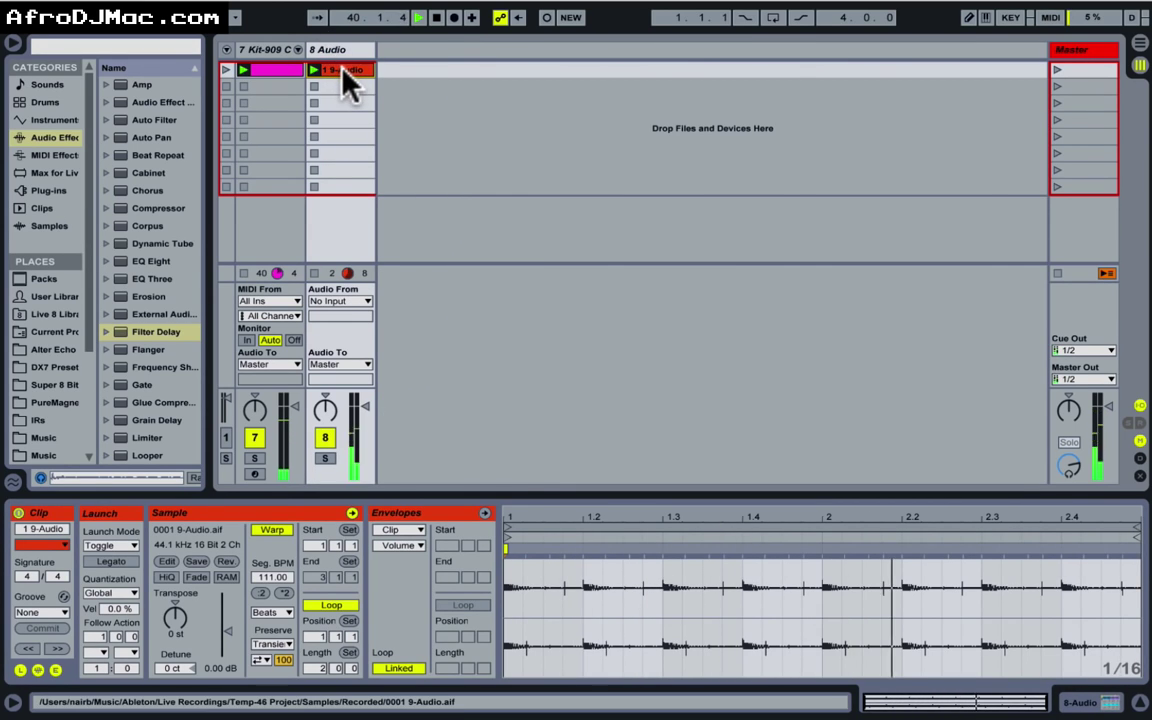
Step: Convert the 9-Audio clip's drums to a new Kit-909 Classic MIDI track and play it at -12.5 dB
right_click(343, 72)
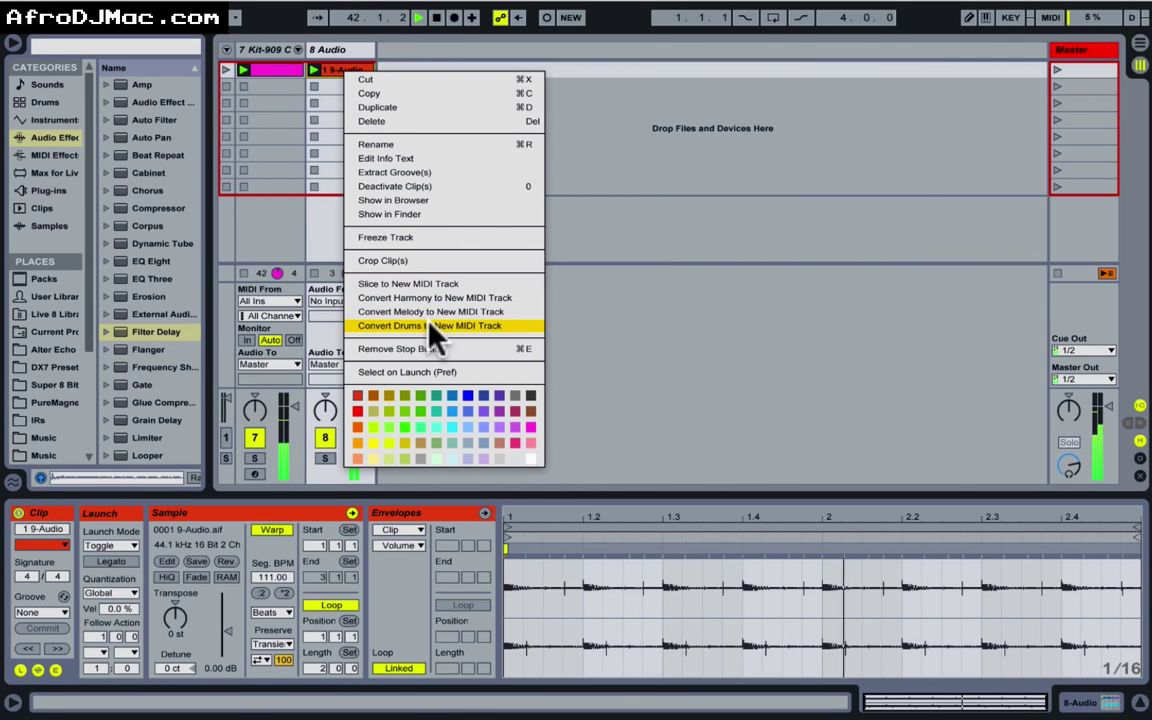
click(466, 326)
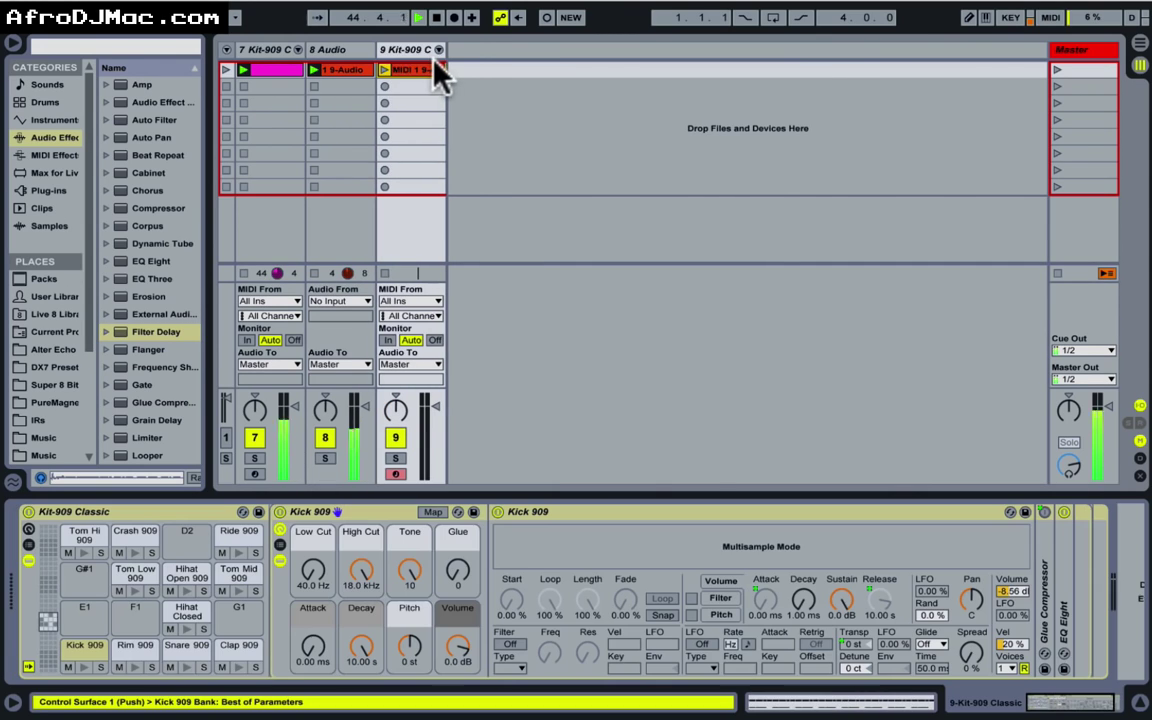
click(384, 69)
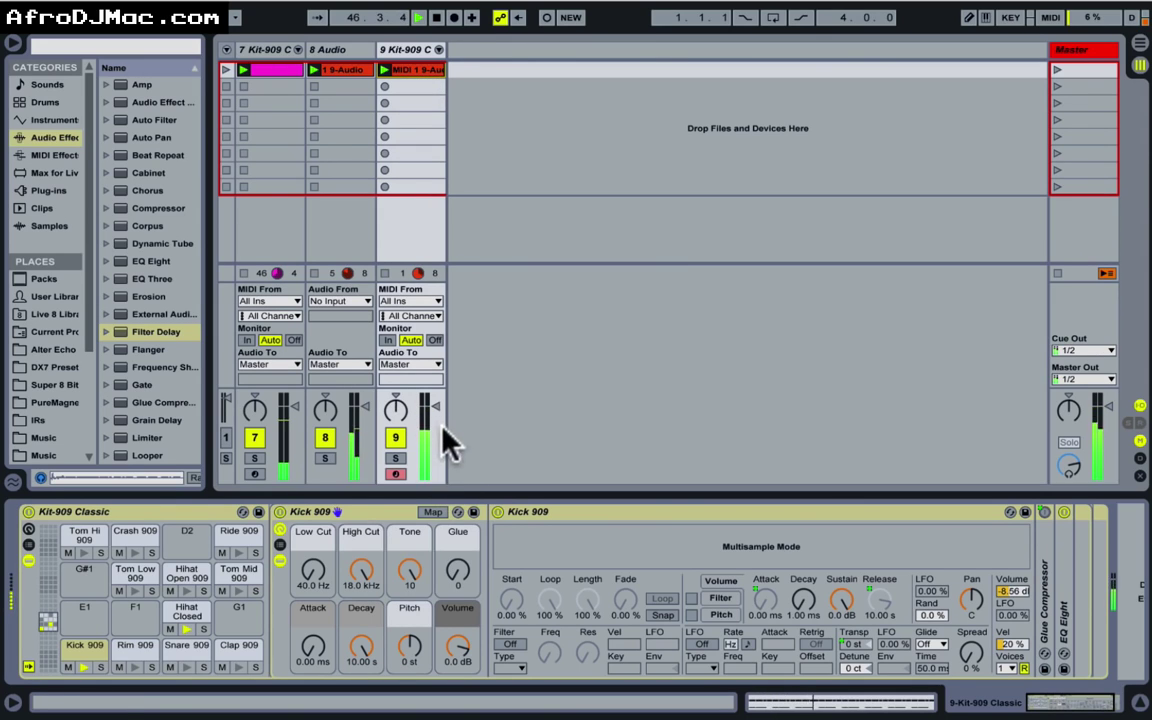
drag(442, 424, 437, 432)
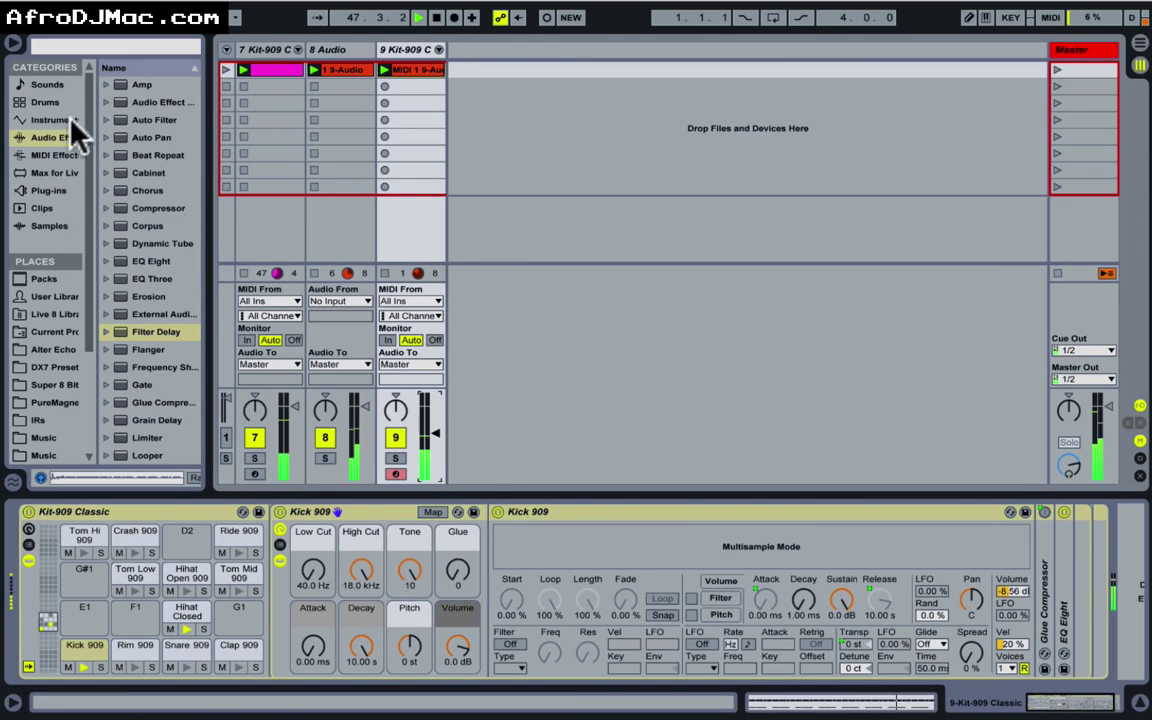
click(44, 103)
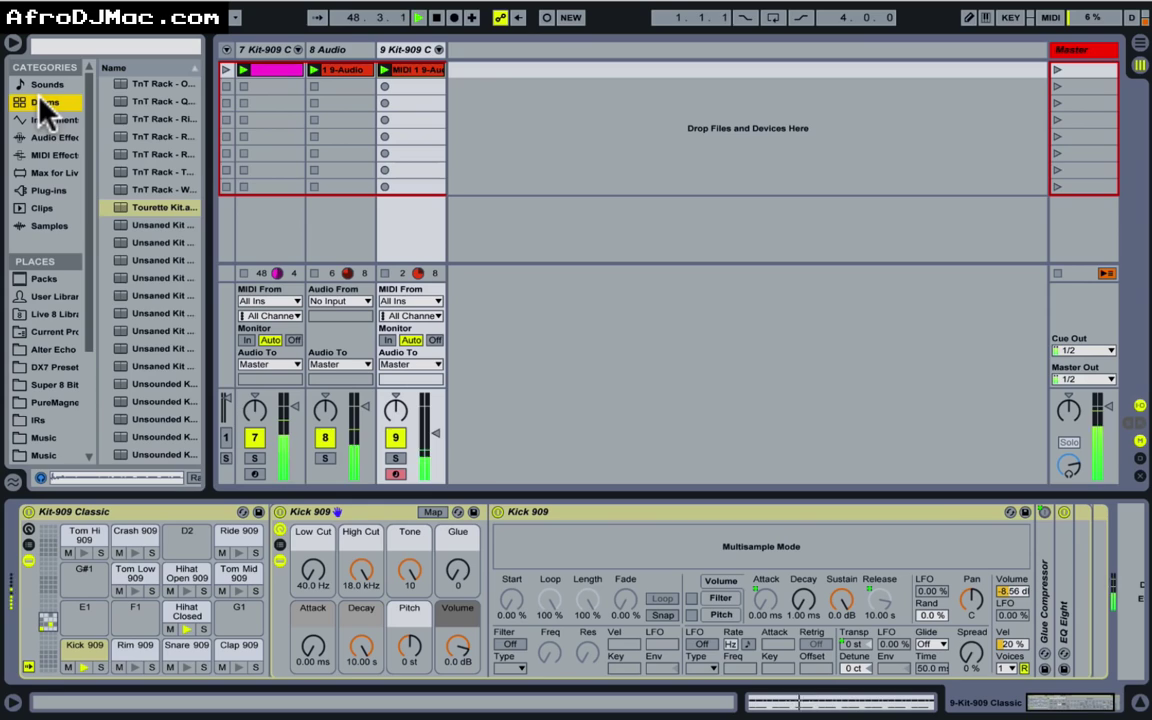
Step: Load the TnT Kit - Mt. Rawshmore drum kit on track 9 and mute tracks 7 and 8
scroll(175, 315, up, 5)
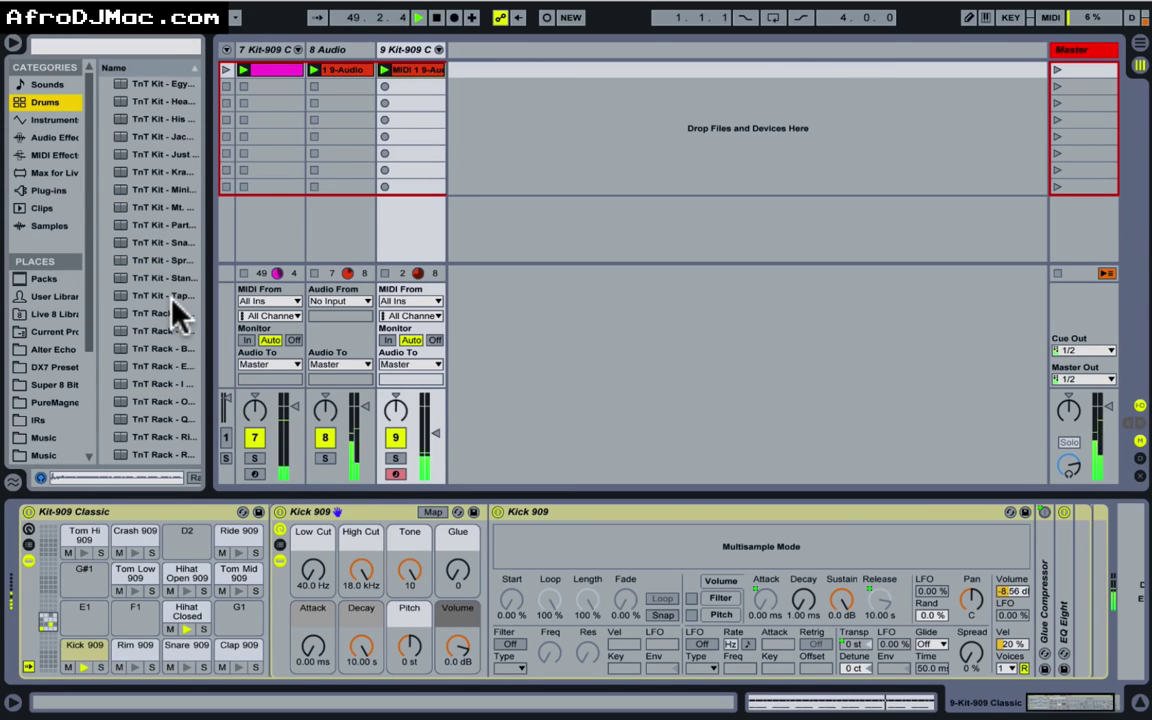
click(160, 208)
double_click(160, 210)
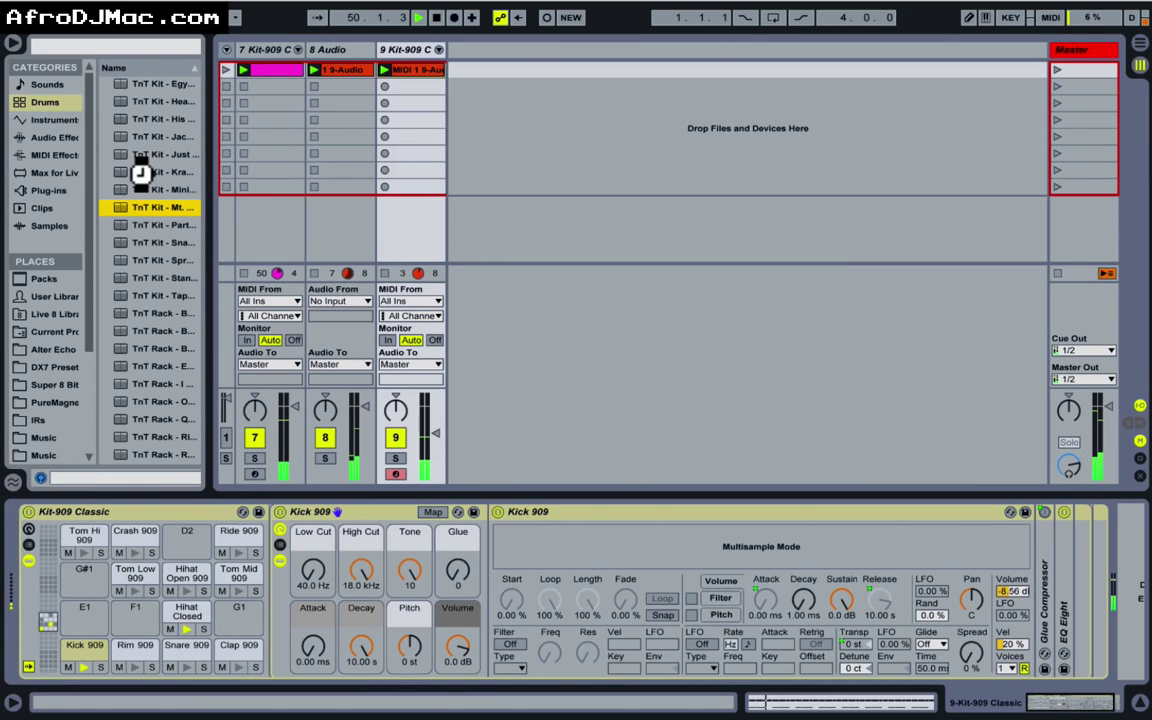
scroll(127, 151, up, 2)
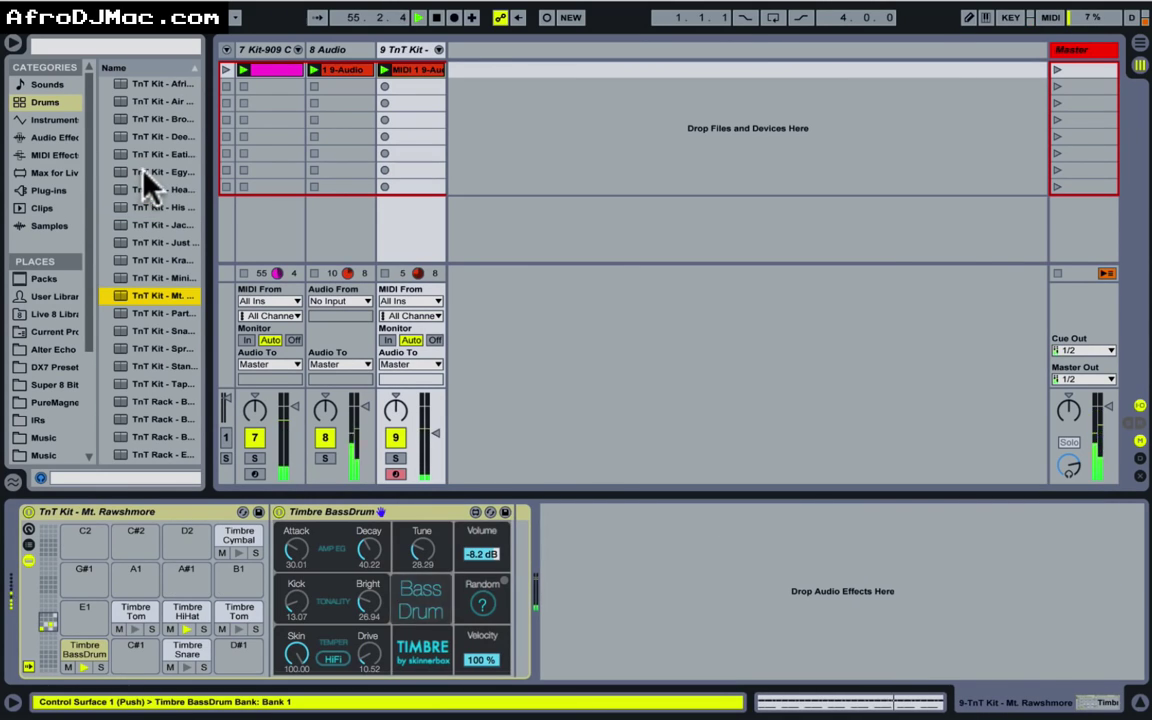
click(327, 438)
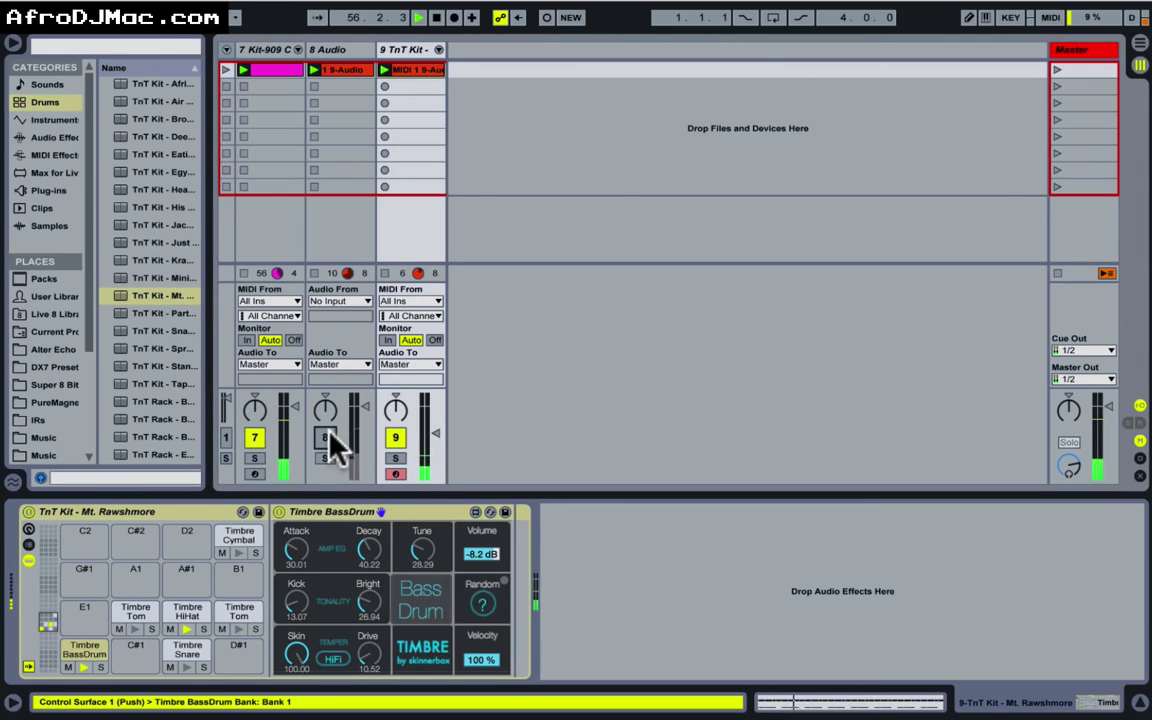
click(254, 438)
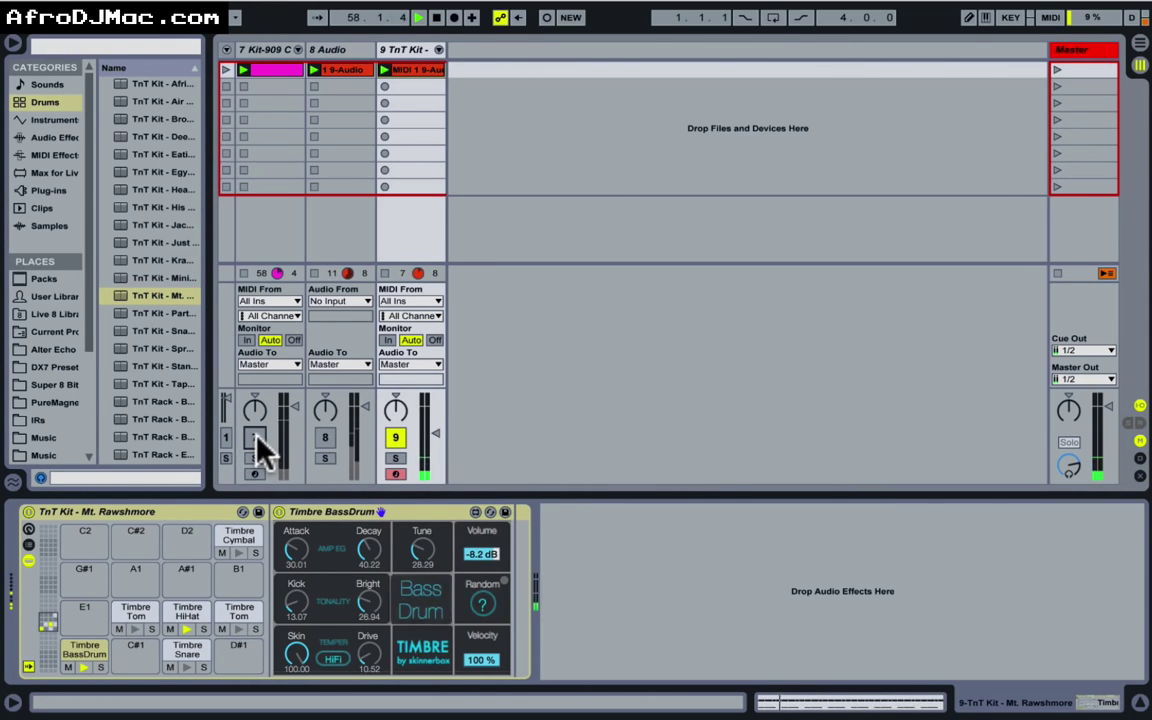
Step: Replace it with Streamed Kit 07 on track 9, unmute track 7, and raise track 9 to -8.0 dB
scroll(112, 110, up, 7)
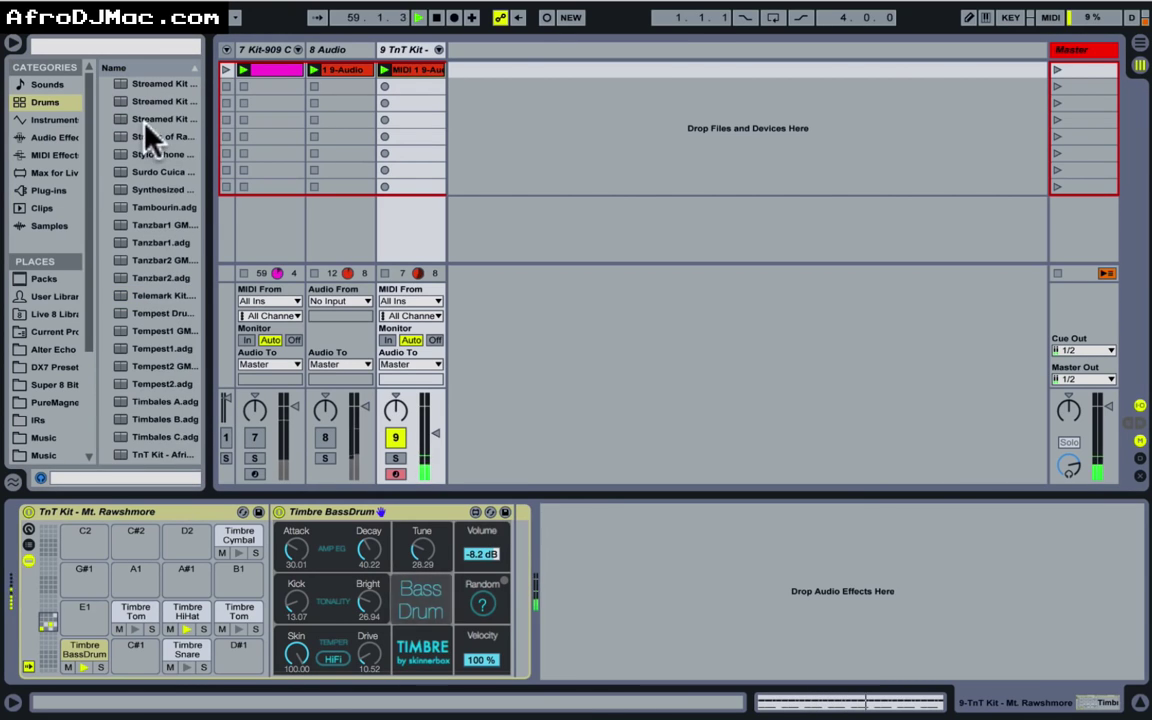
click(158, 157)
drag(158, 157, 405, 76)
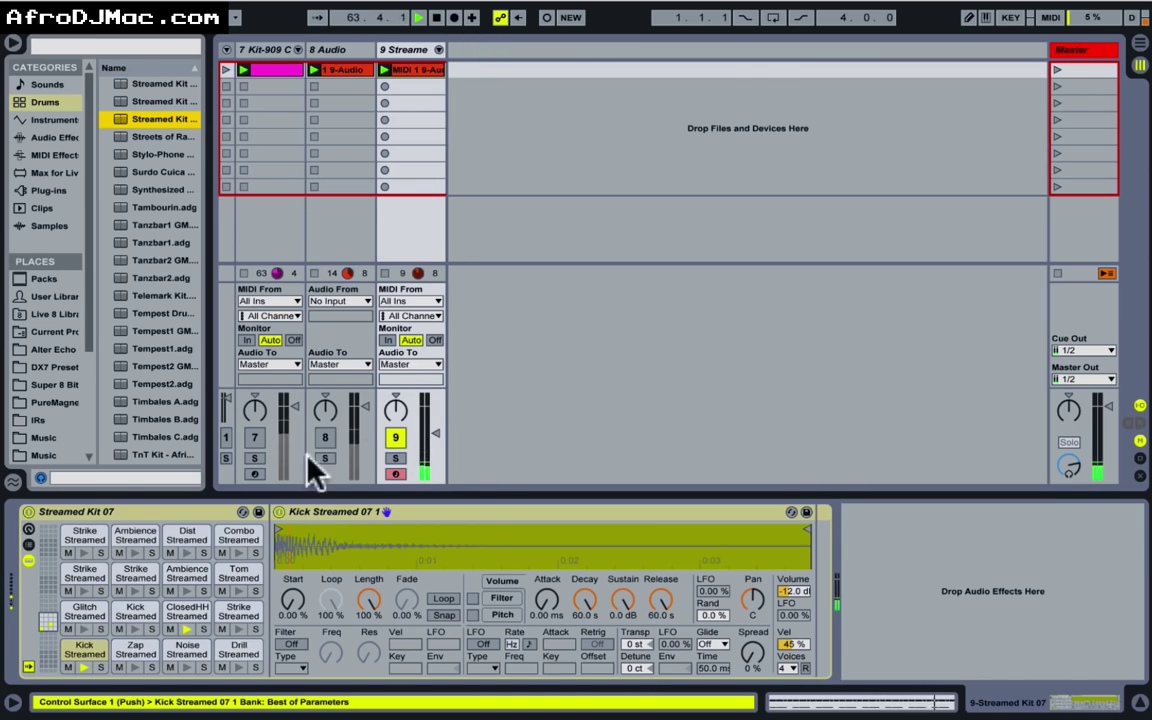
click(254, 438)
drag(433, 433, 436, 420)
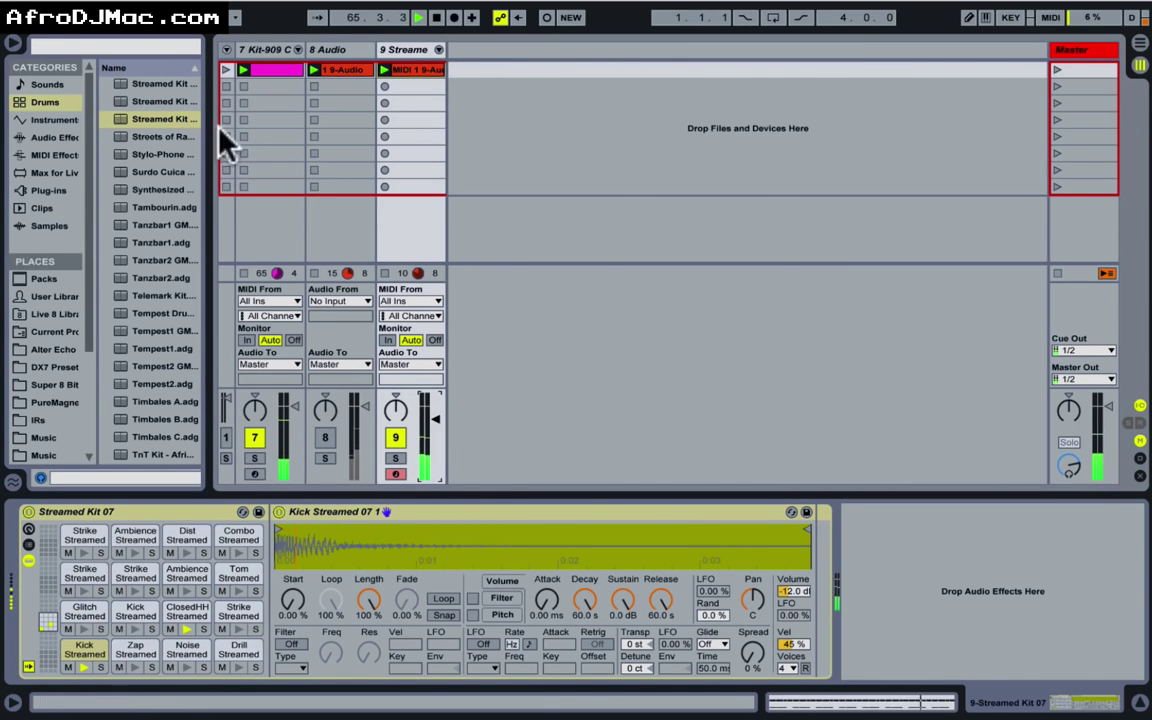
scroll(160, 150, up, 4)
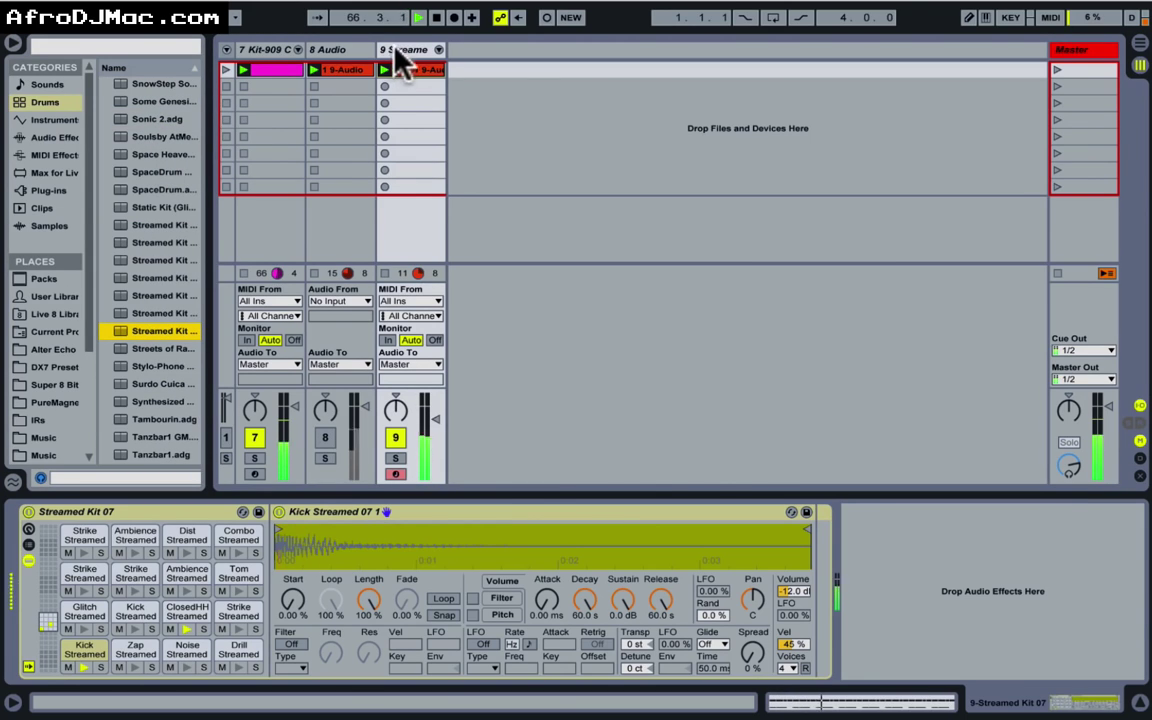
Step: Convert the 9-Audio clip's melody to a new MIDI track and unmute track 8
click(345, 70)
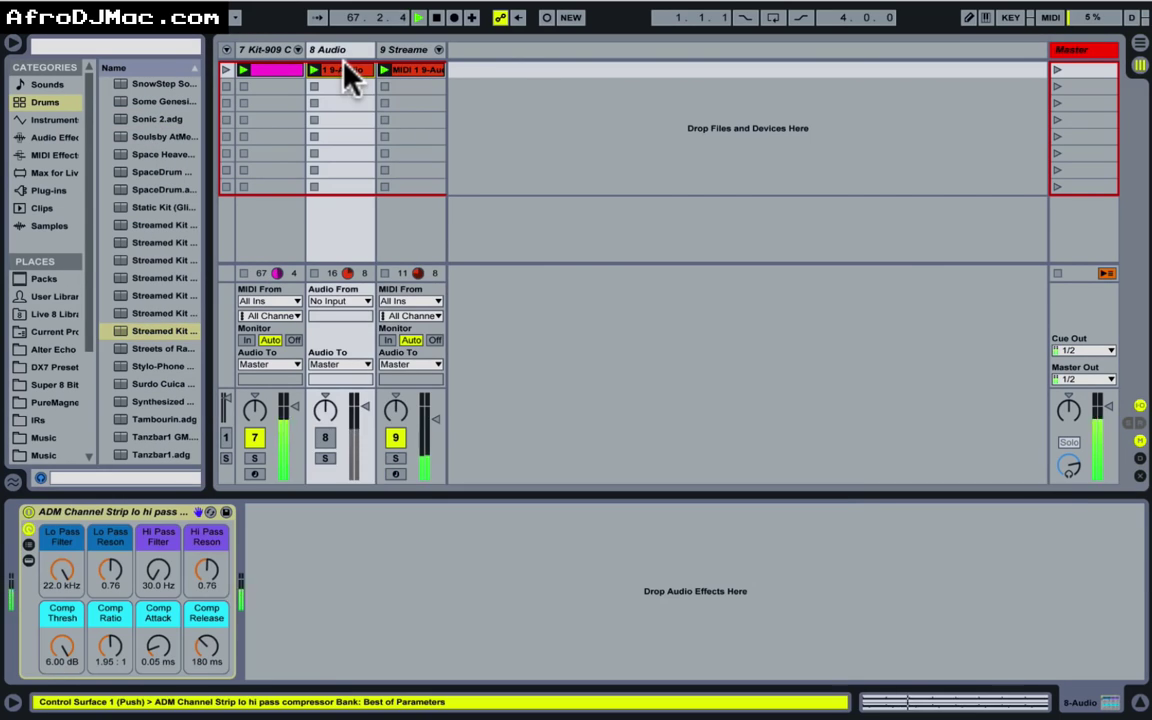
right_click(344, 68)
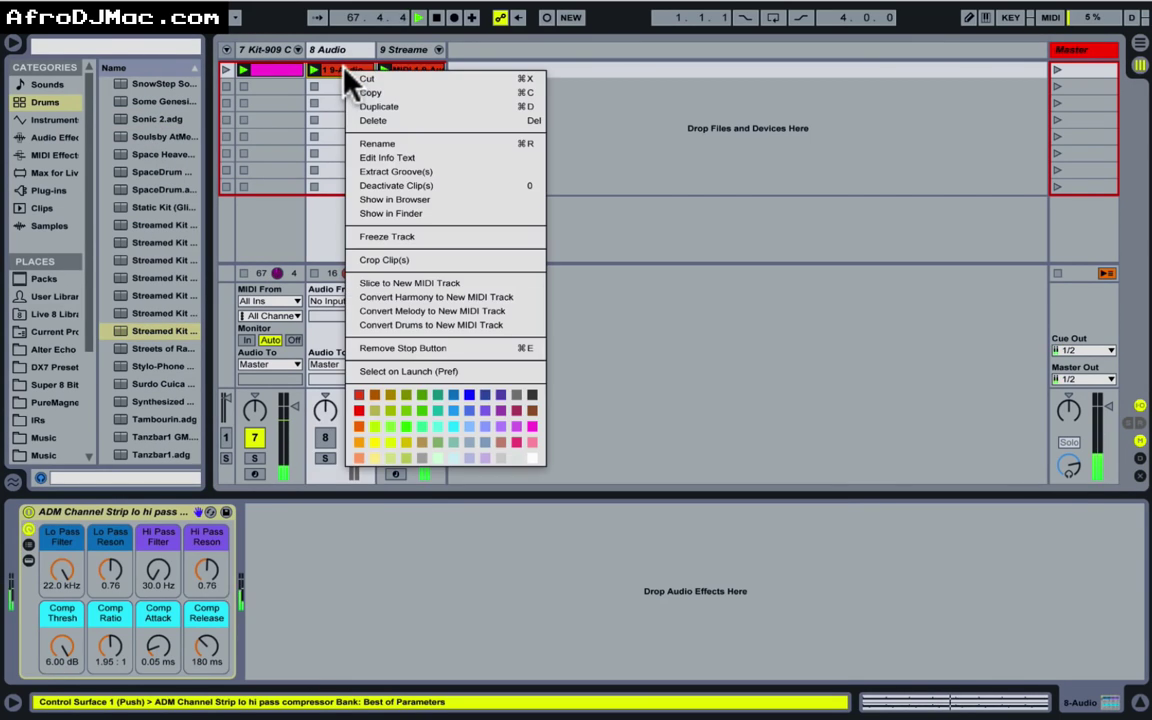
click(415, 311)
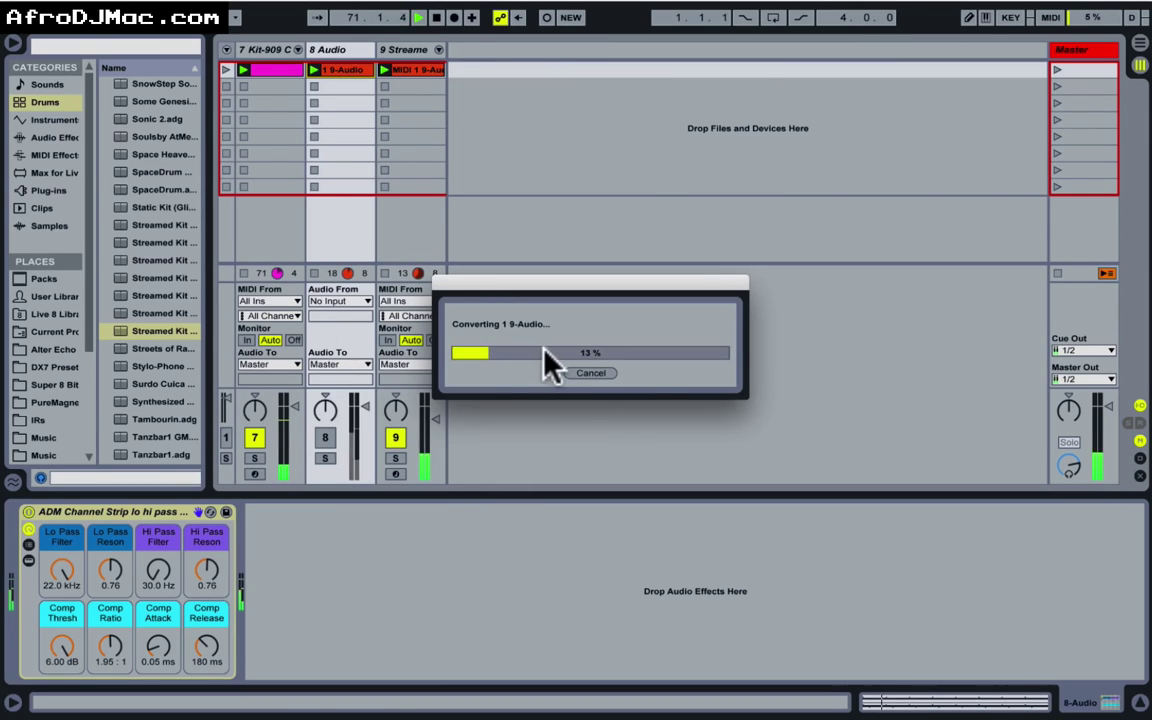
click(328, 436)
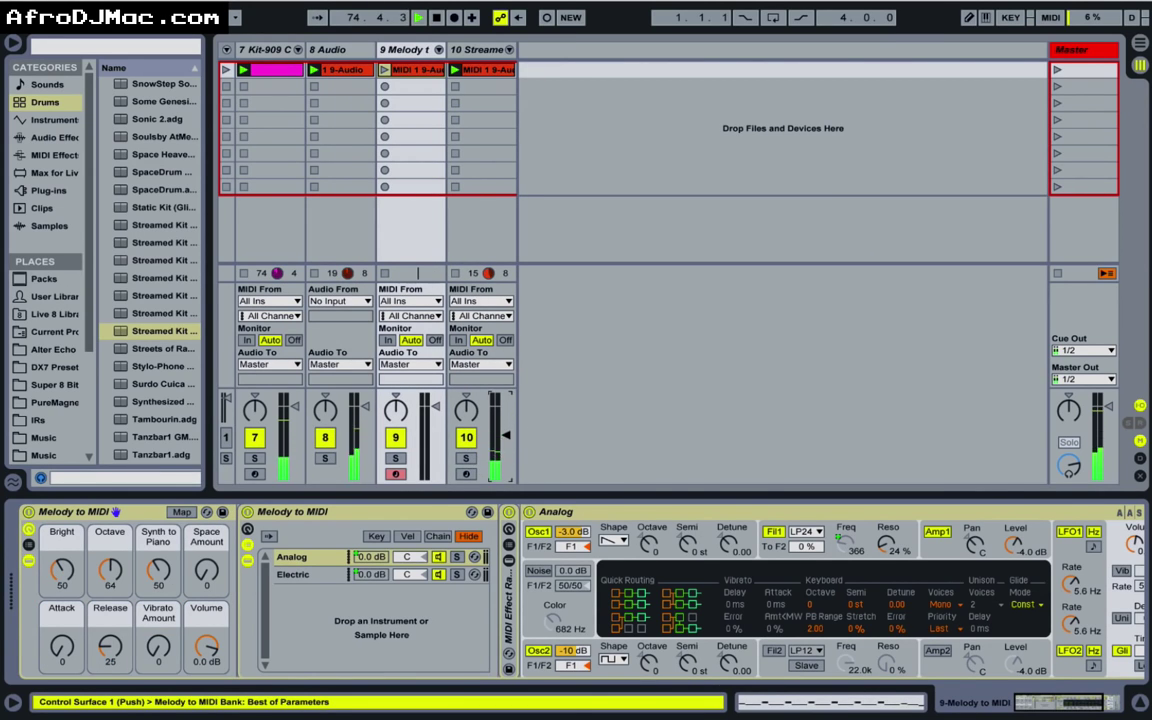
Step: Set the Melody to MIDI instrument's Octave macro to 31 and lower that track's volume
click(420, 50)
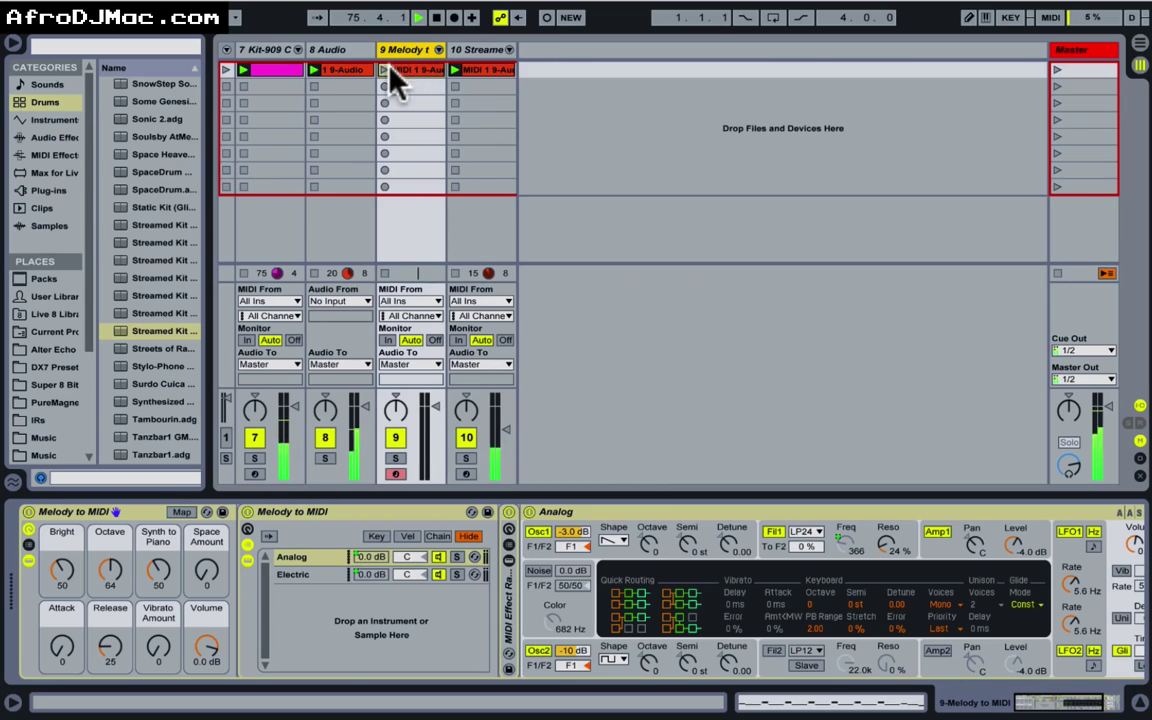
click(421, 72)
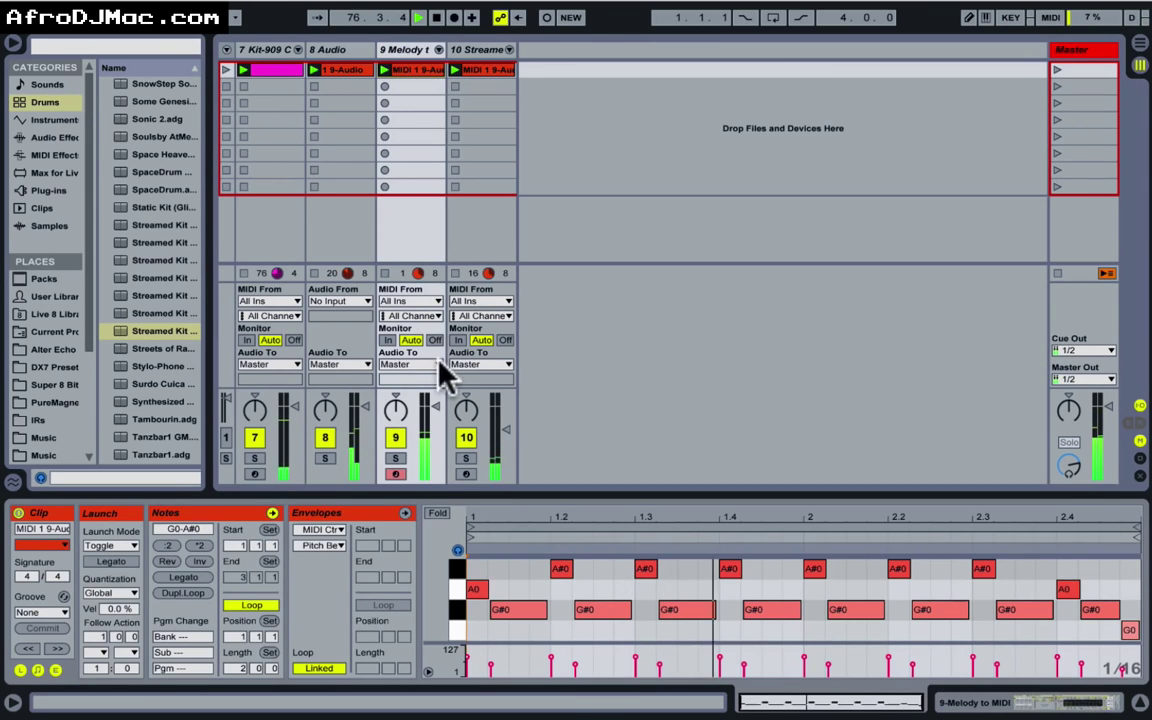
double_click(413, 48)
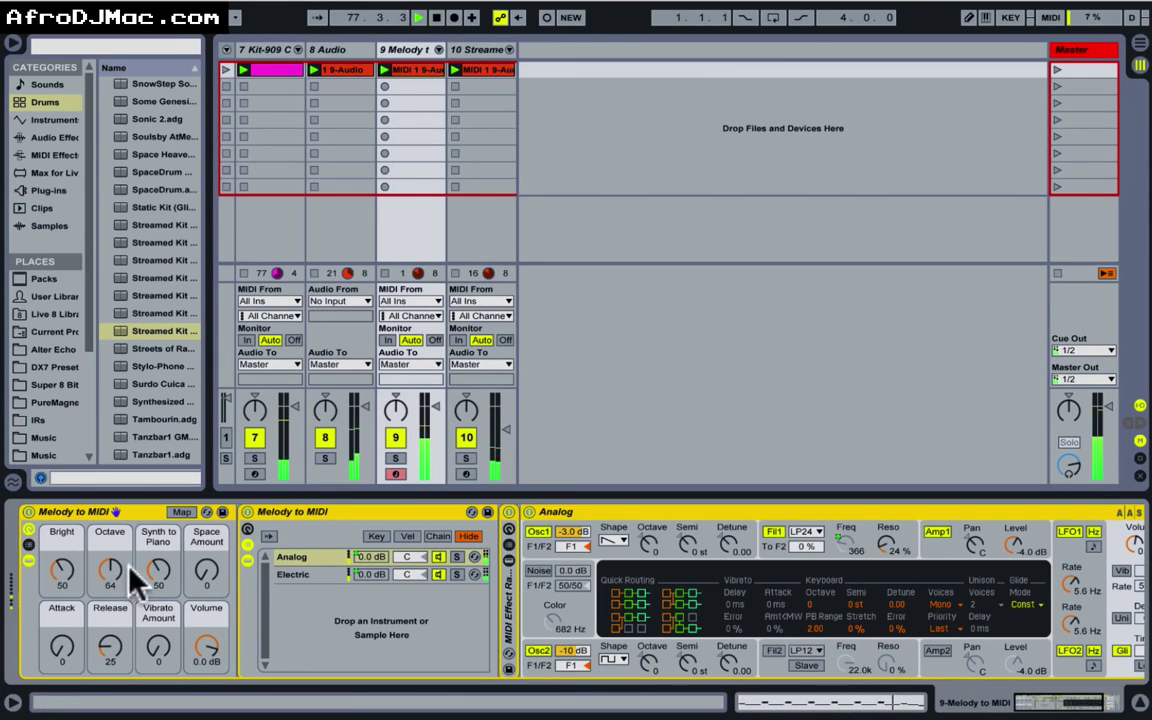
drag(123, 572, 123, 600)
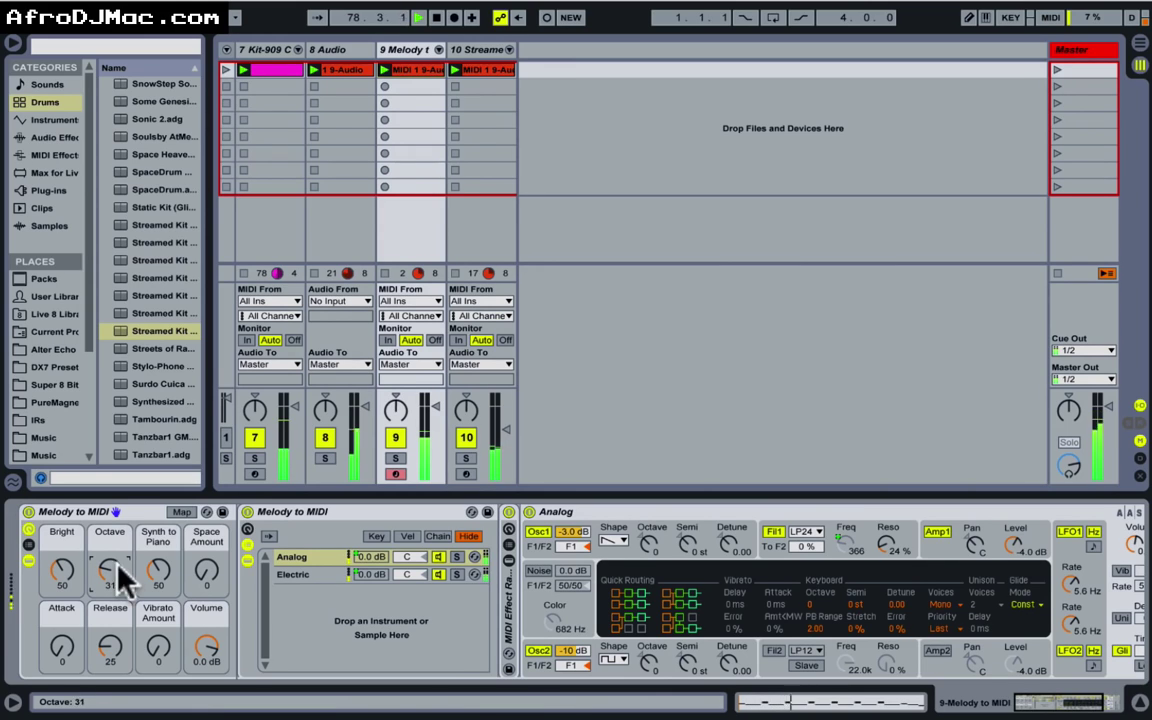
drag(440, 432, 440, 451)
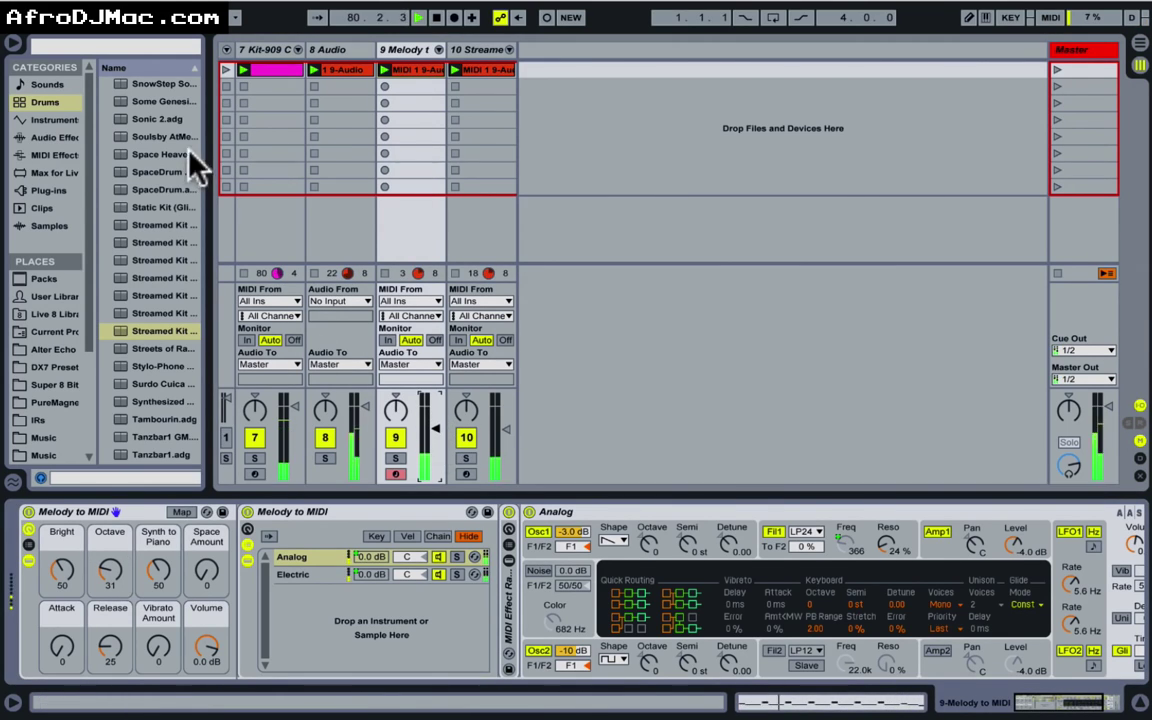
Step: Search the browser for 'compres' and load the Compressor onto the melody track
key(super+f)
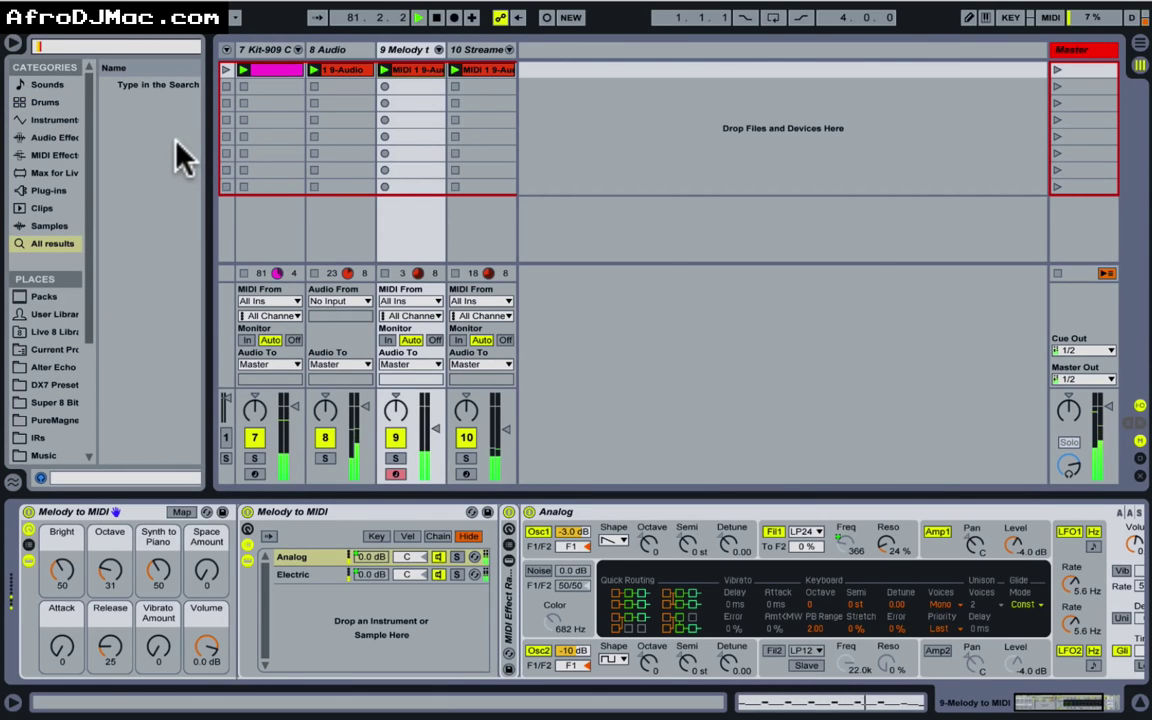
text(comp)
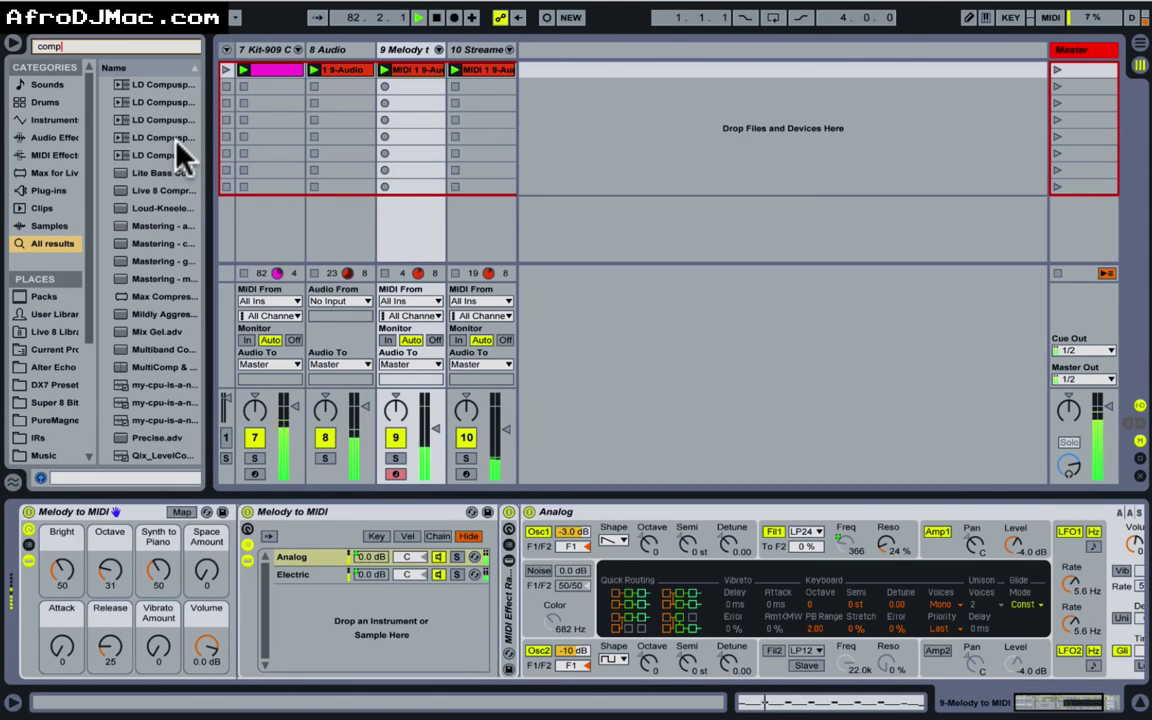
text(res)
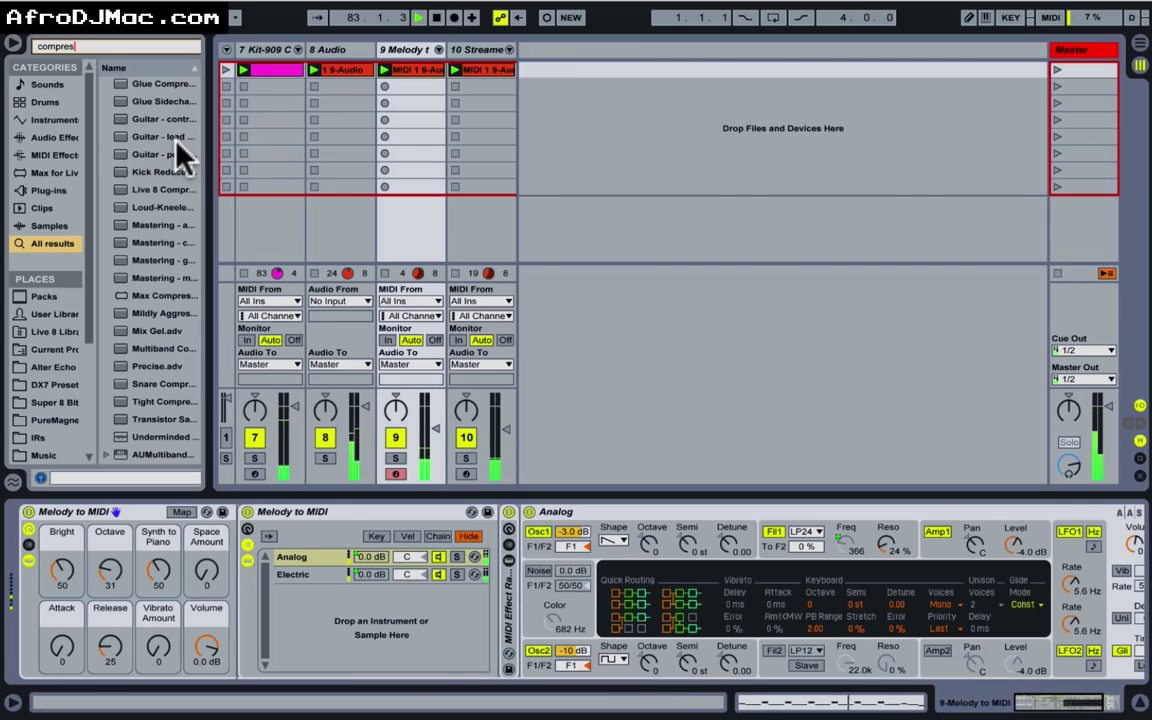
key(Return)
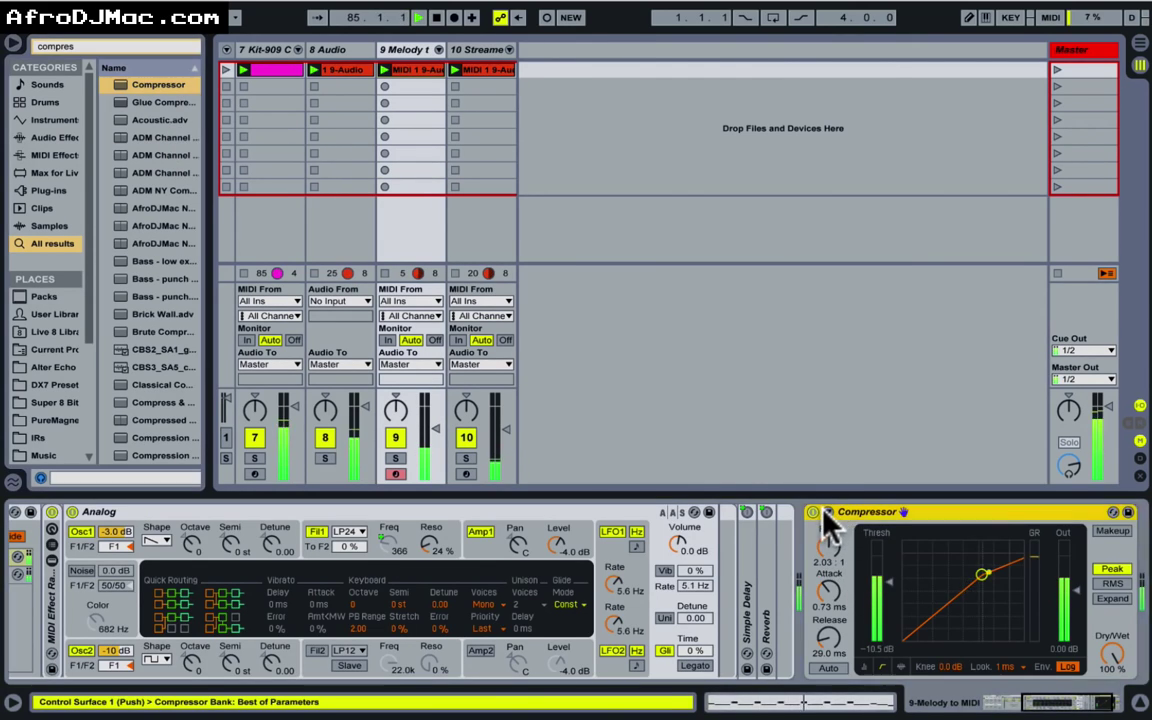
Step: Sidechain the Compressor from 7-Kit-909 Classic and turn the Streamed Kit track down to -15.5 dB
click(827, 513)
click(838, 557)
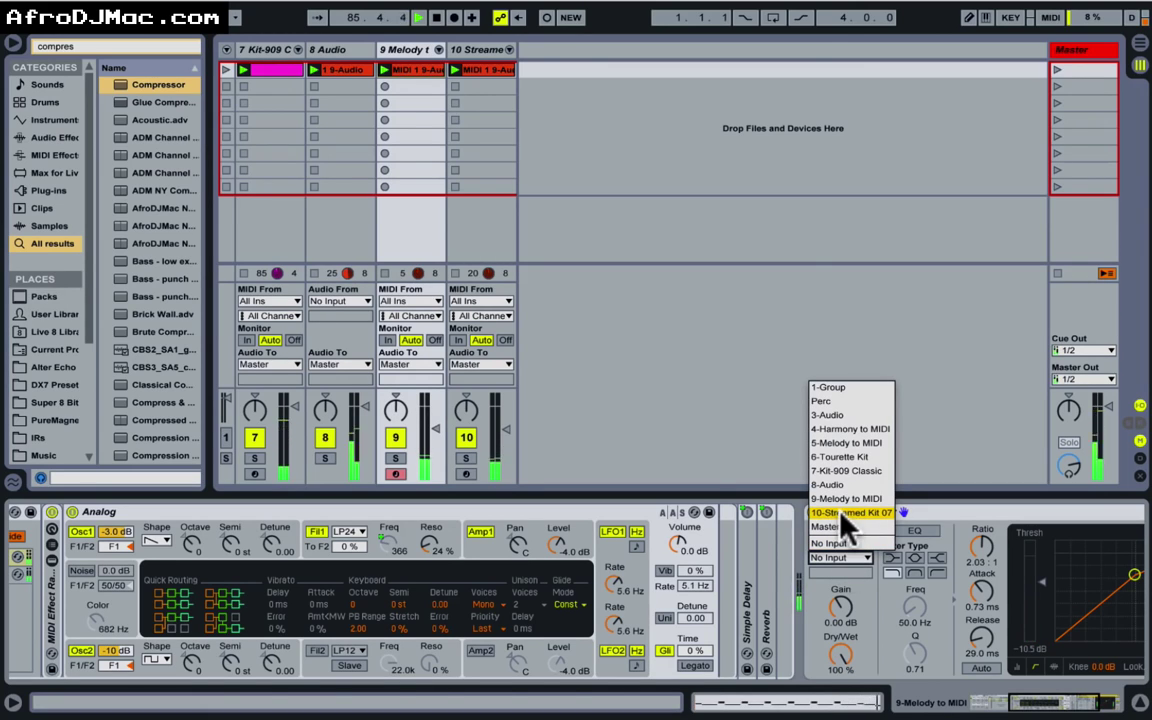
click(829, 543)
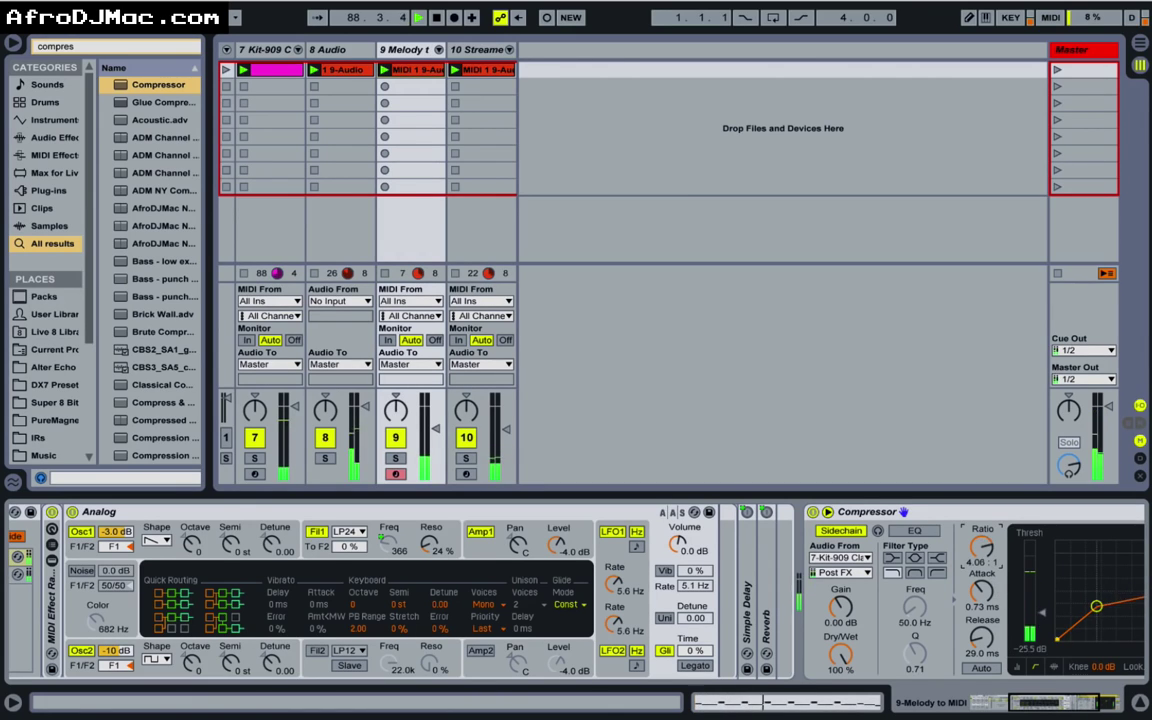
click(955, 598)
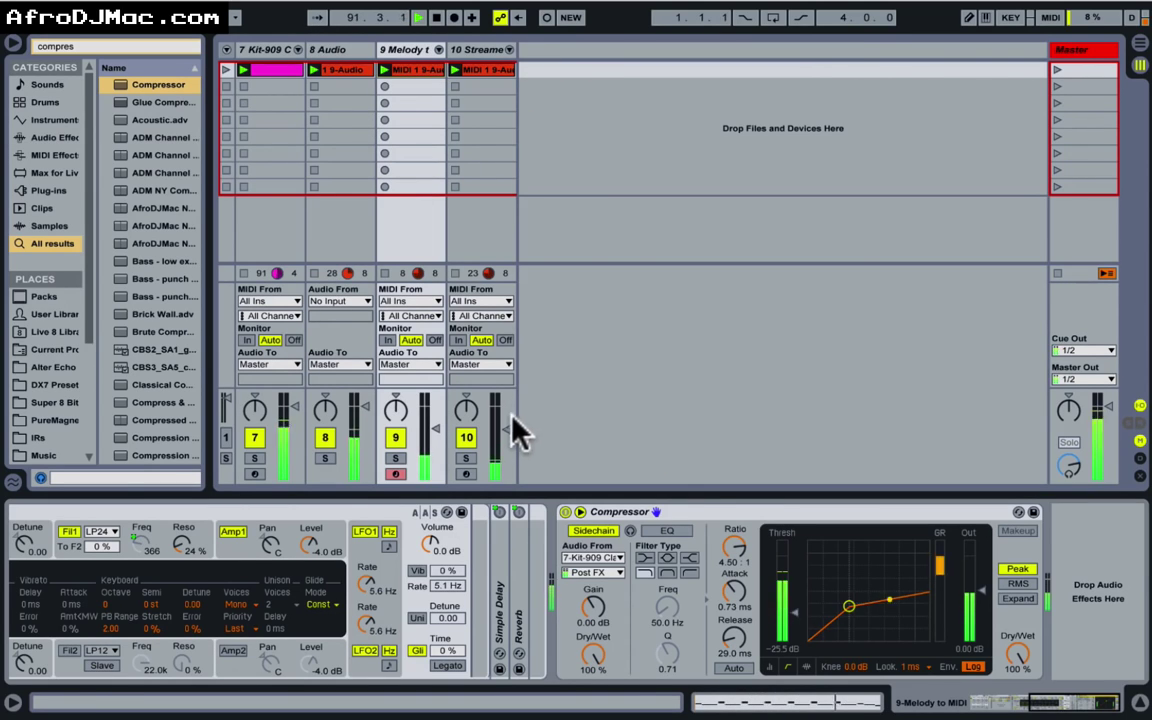
drag(505, 429, 506, 440)
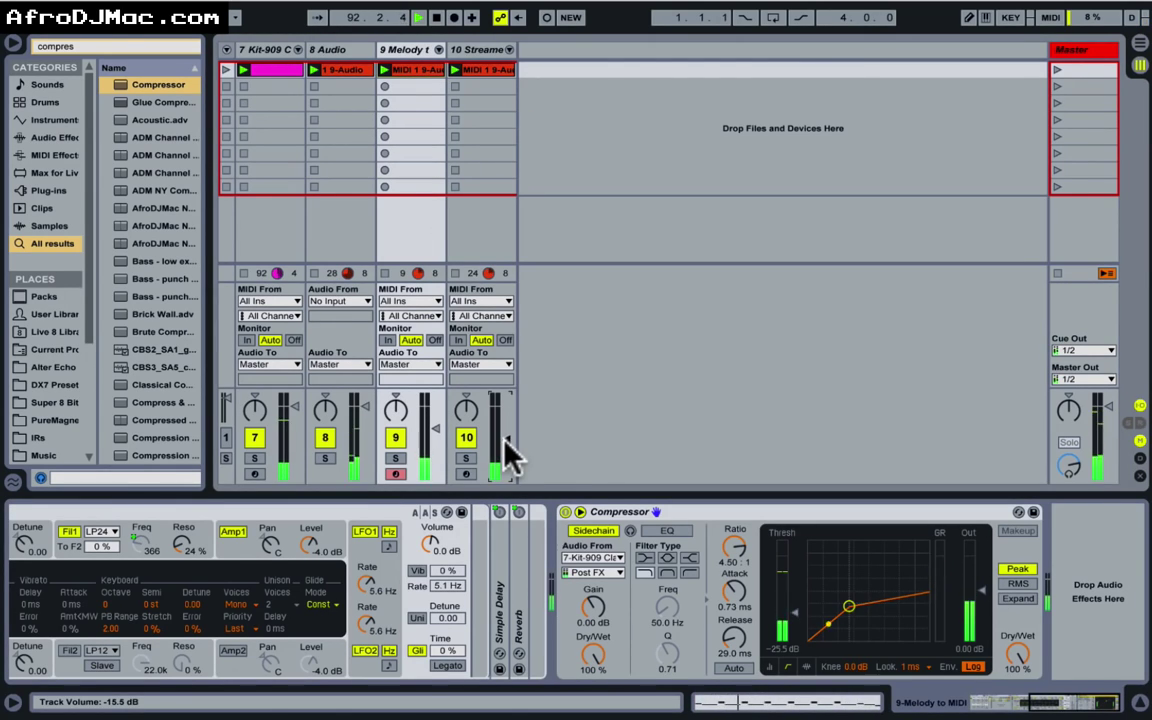